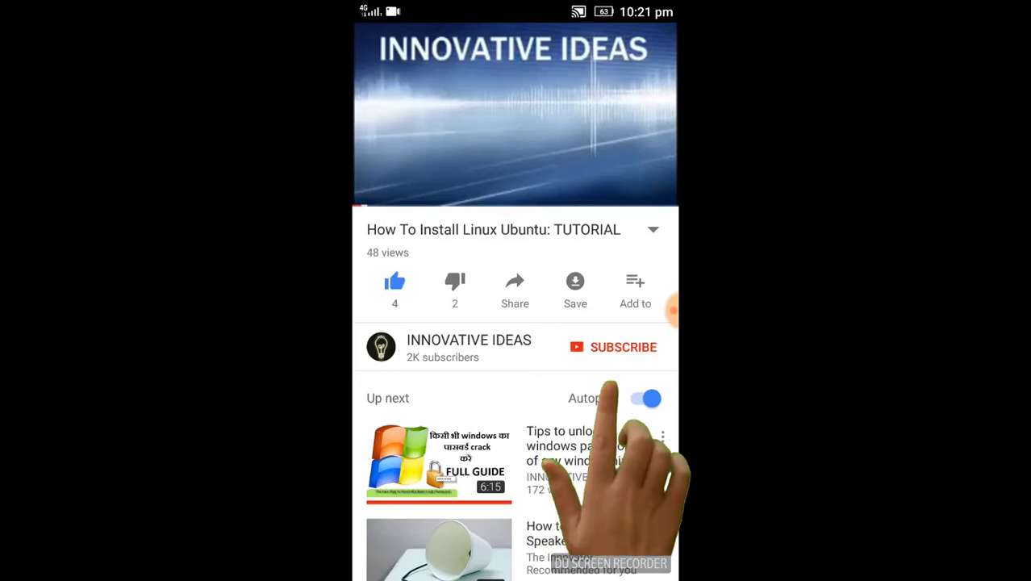
pyautogui.click(621, 347)
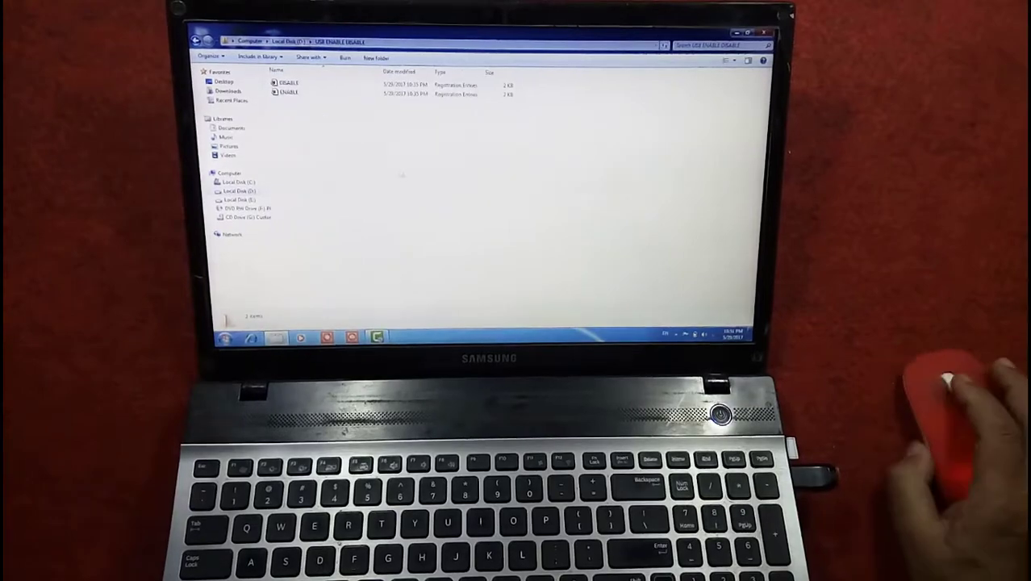
# Step: Check the drives listed in Computer for the USB drive, refreshing the list, and minimize the window
pyautogui.click(736, 32)
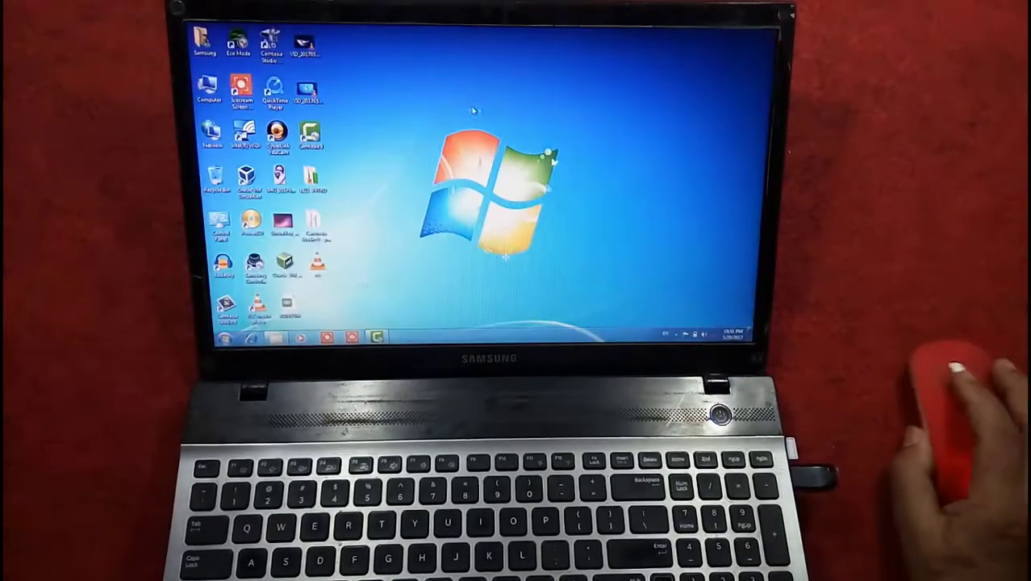
pyautogui.doubleClick(211, 90)
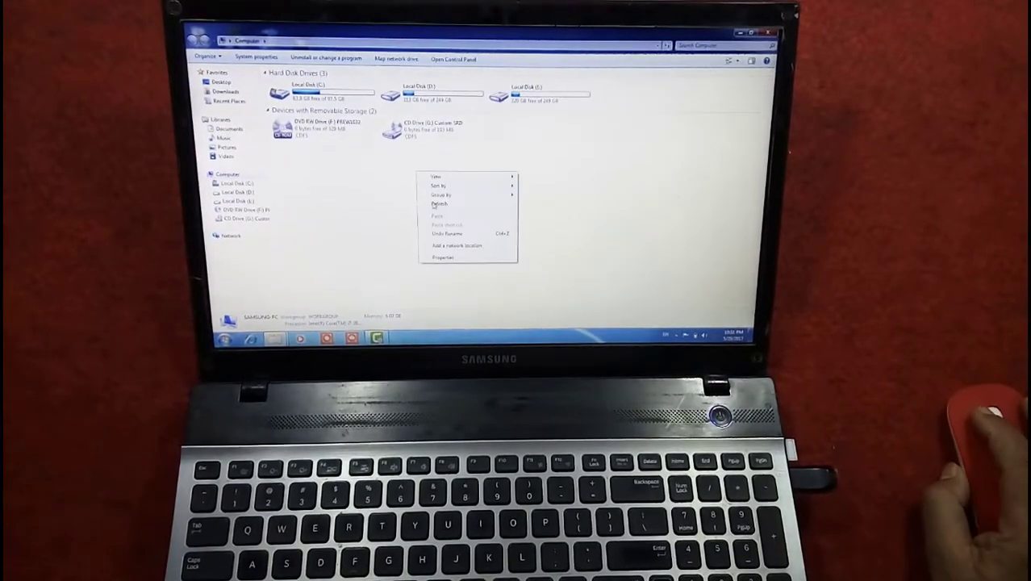
pyautogui.click(437, 203)
pyautogui.click(737, 37)
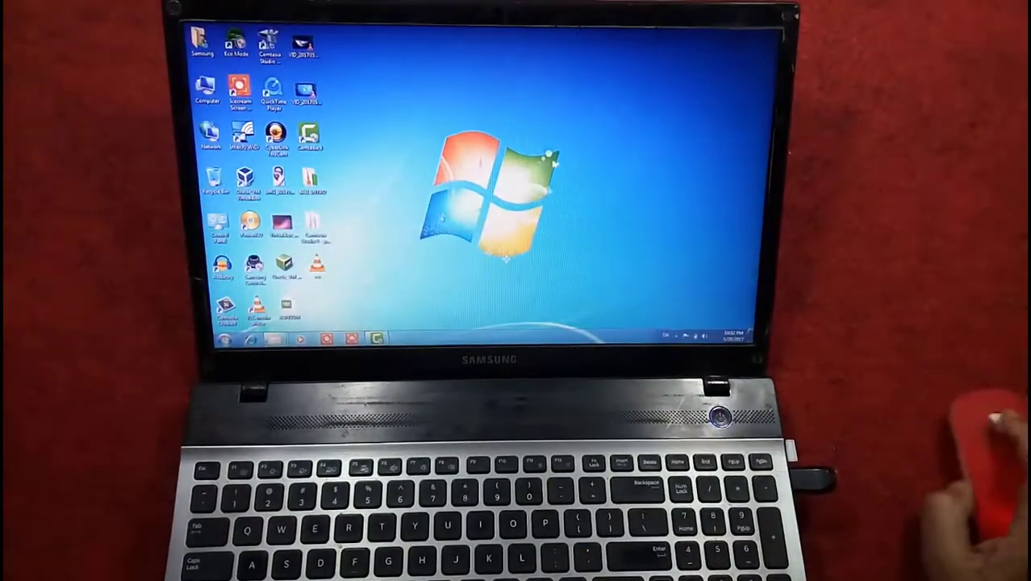
# Step: Merge the ENABLE registry file from the USB ENABLE DISABLE folder on Local Disk (D:) into the registry and close the folder
pyautogui.moveTo(275, 337)
pyautogui.click(297, 302)
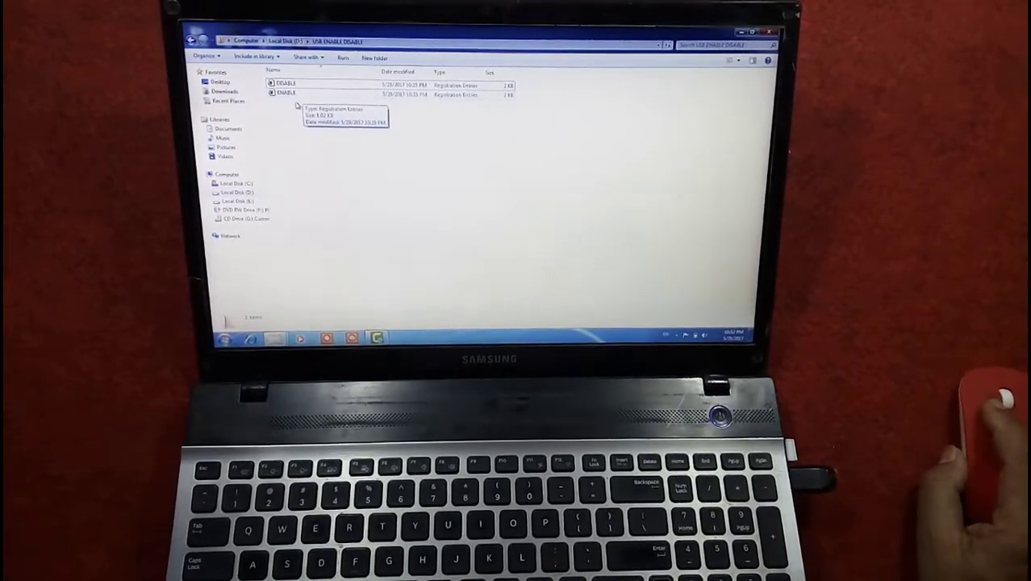
pyautogui.doubleClick(287, 93)
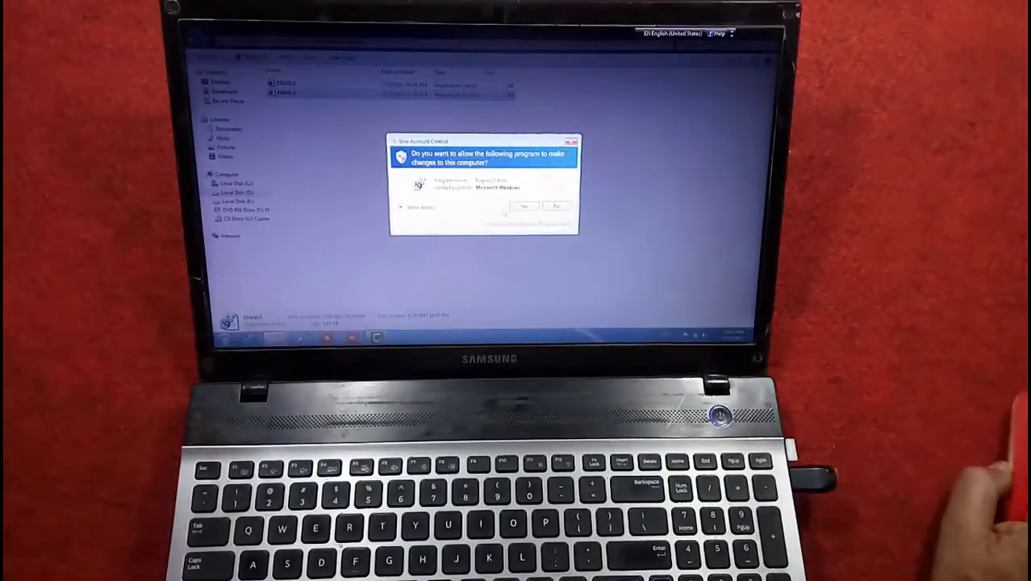
pyautogui.click(522, 207)
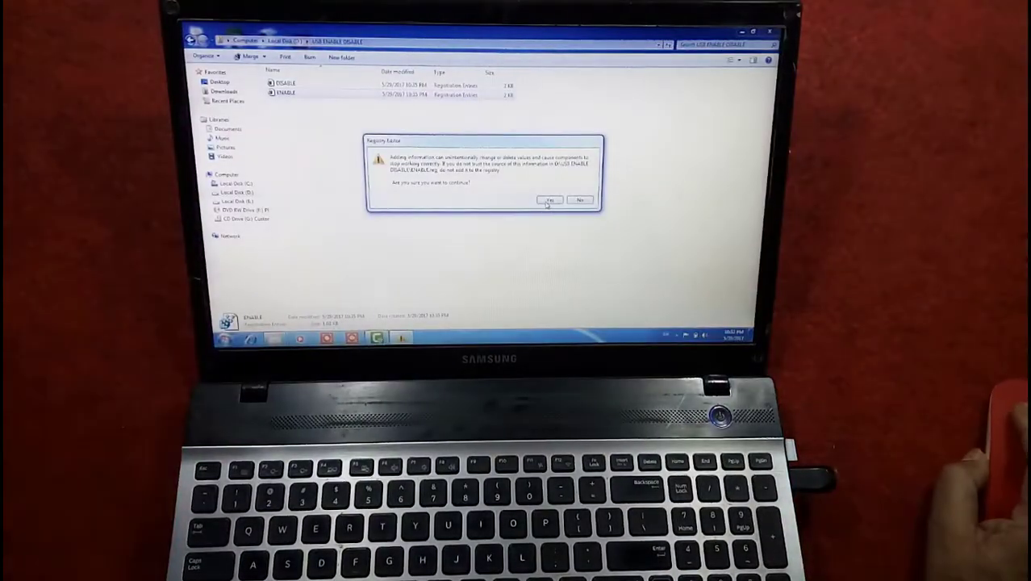
pyautogui.click(548, 202)
pyautogui.click(579, 200)
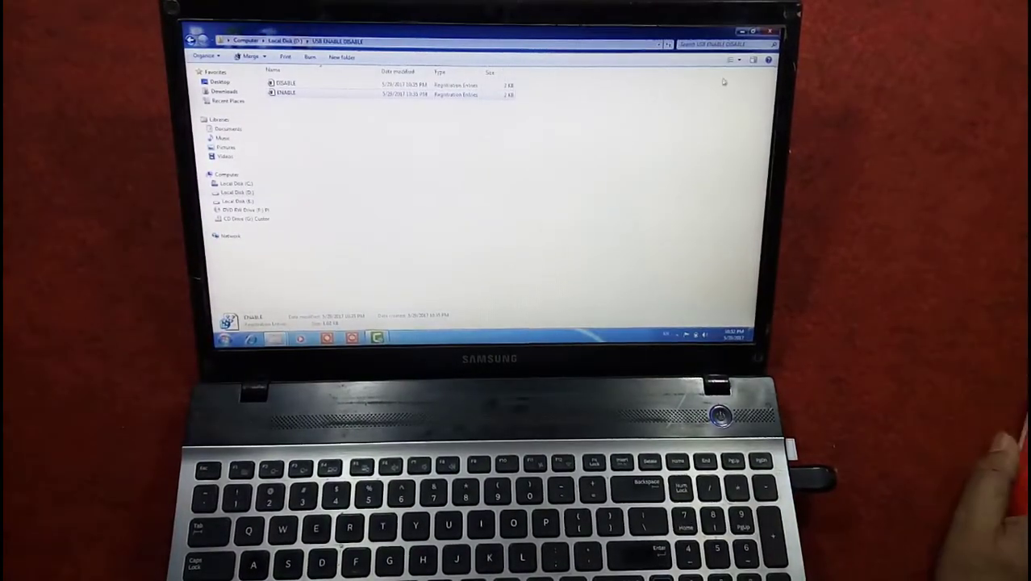
pyautogui.click(770, 32)
pyautogui.rightClick(523, 53)
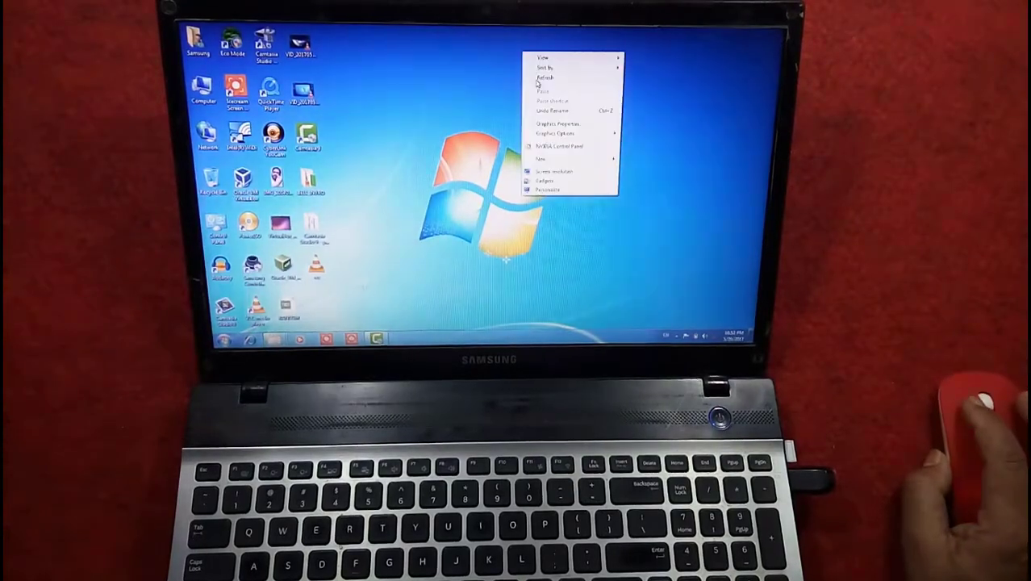
pyautogui.click(538, 79)
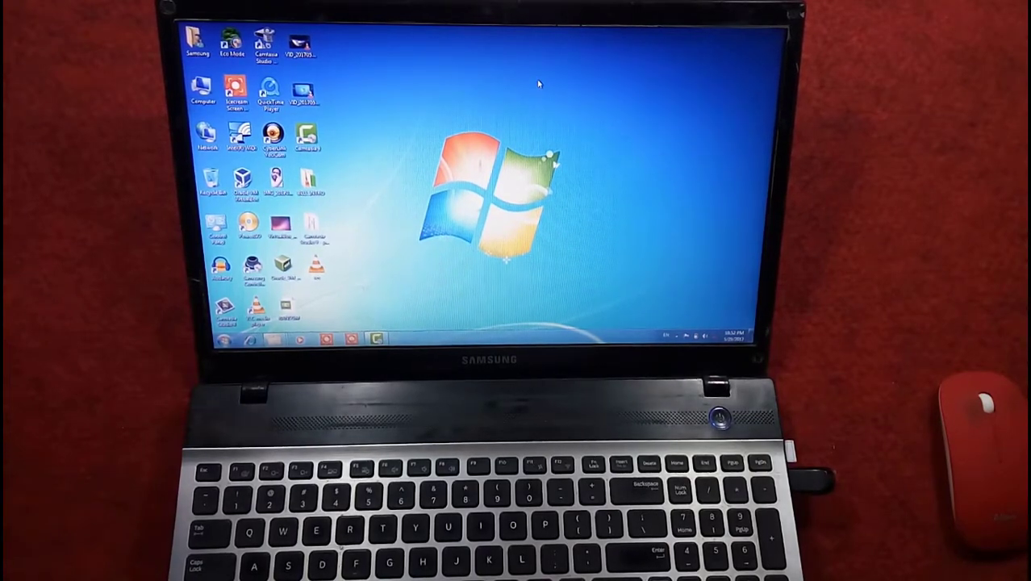
pyautogui.rightClick(516, 90)
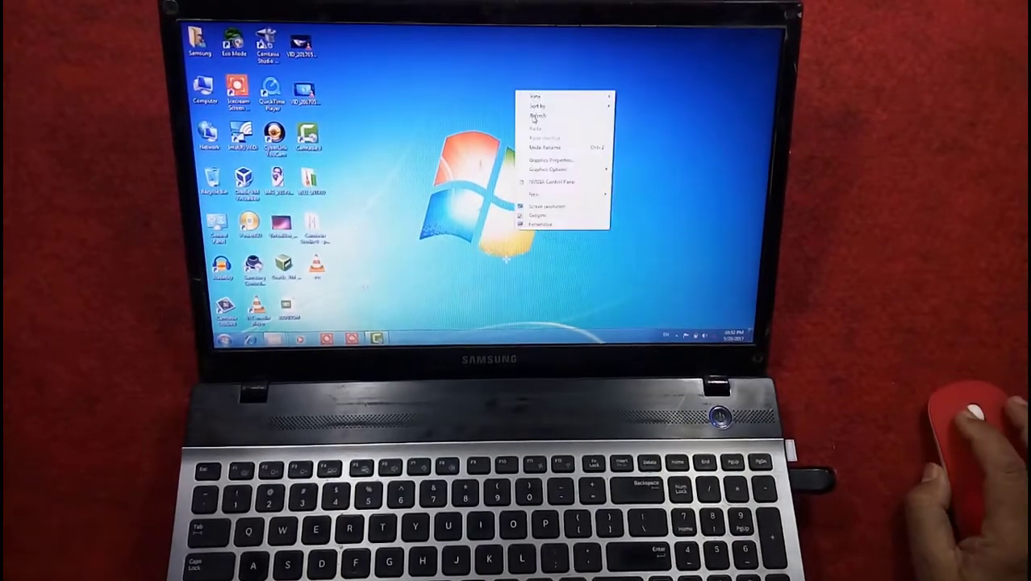
pyautogui.click(534, 116)
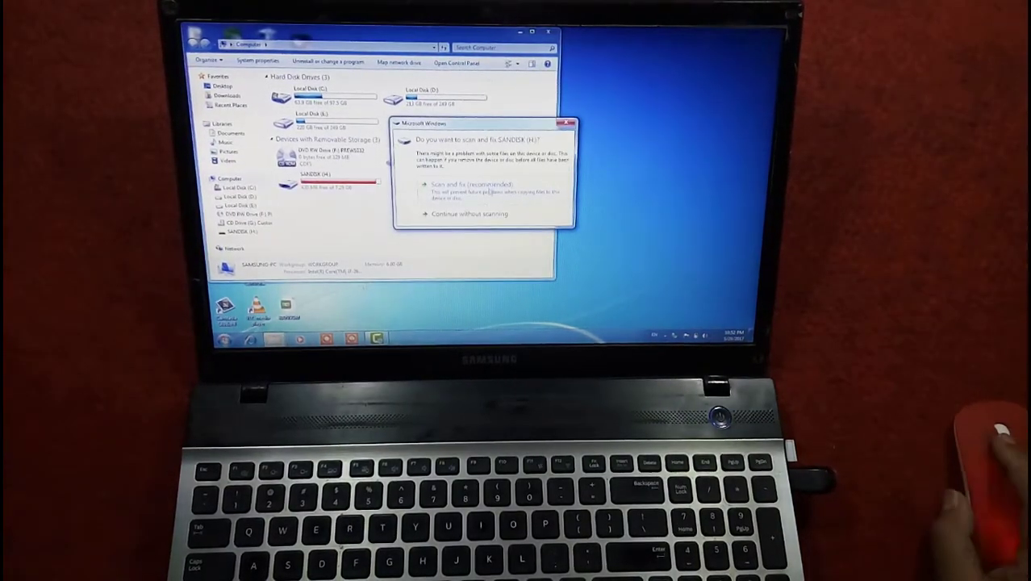
# Step: Continue without scanning the SANDISK (H:) drive, dismiss AutoPlay, and check the drive in Computer
pyautogui.click(479, 215)
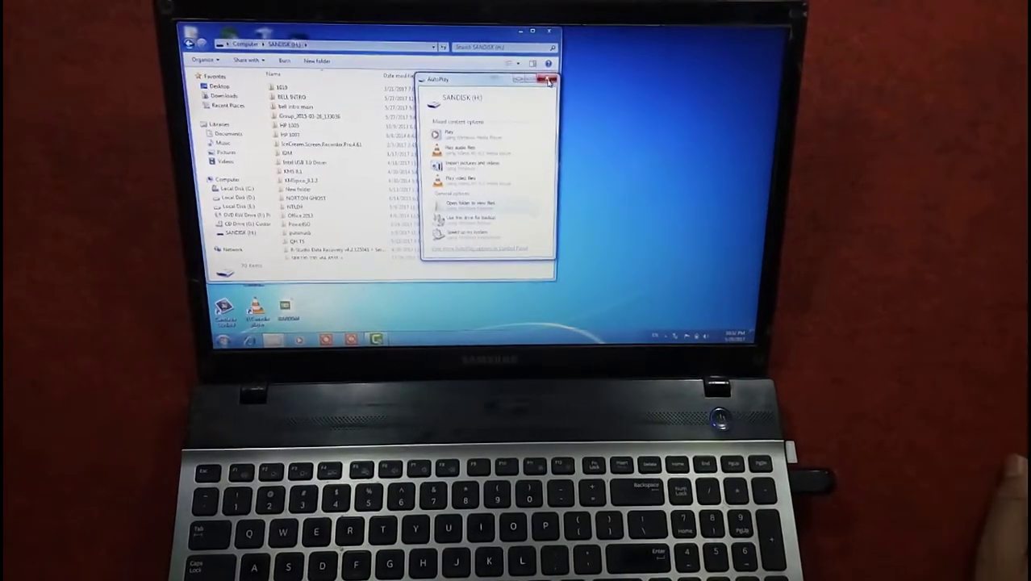
pyautogui.click(550, 79)
pyautogui.click(192, 44)
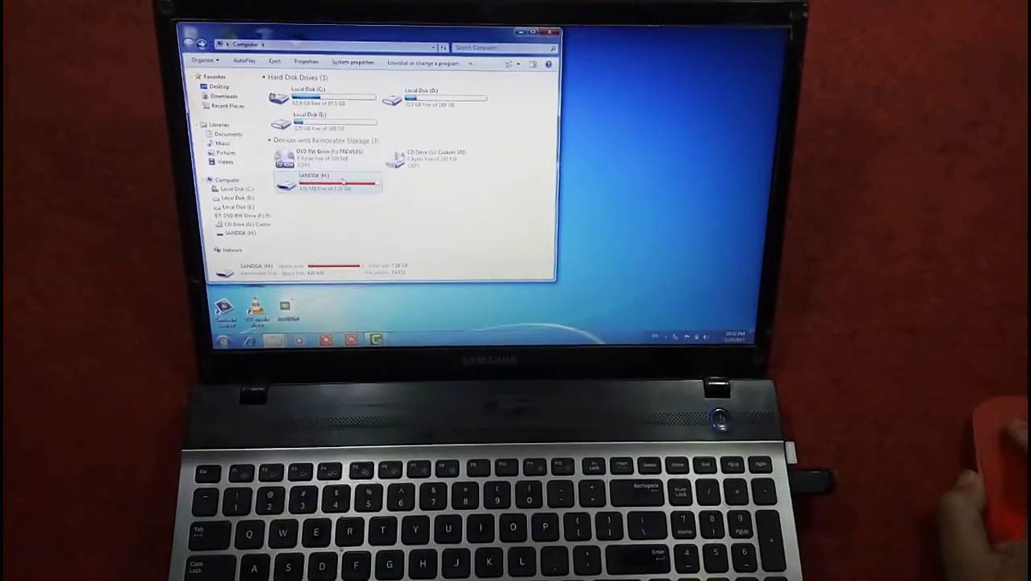
pyautogui.click(326, 181)
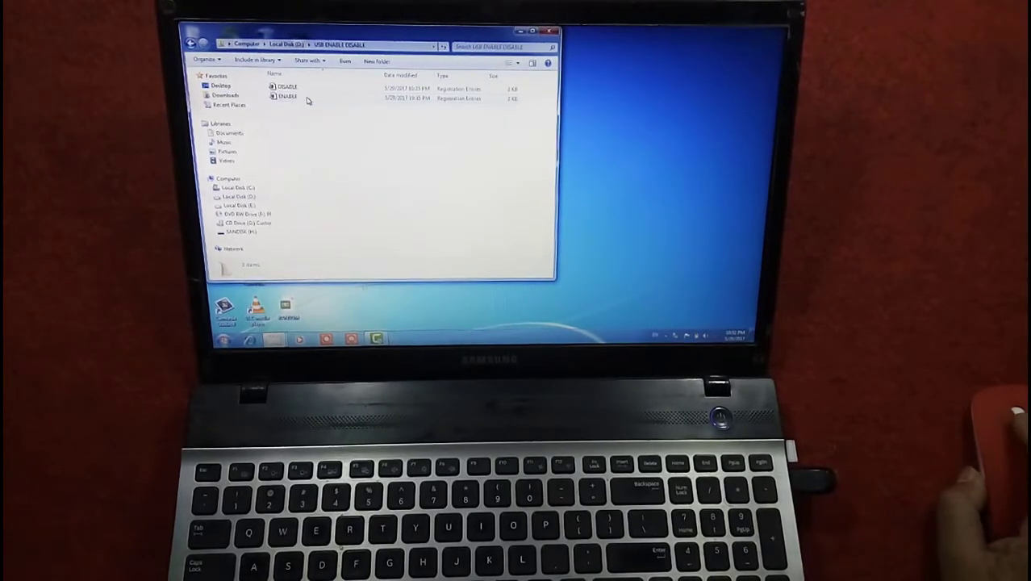
# Step: Open a separate Computer window and arrange it beside the USB ENABLE DISABLE folder window so both are visible
pyautogui.moveTo(327, 37); pyautogui.dragTo(470, 40)
pyautogui.doubleClick(200, 87)
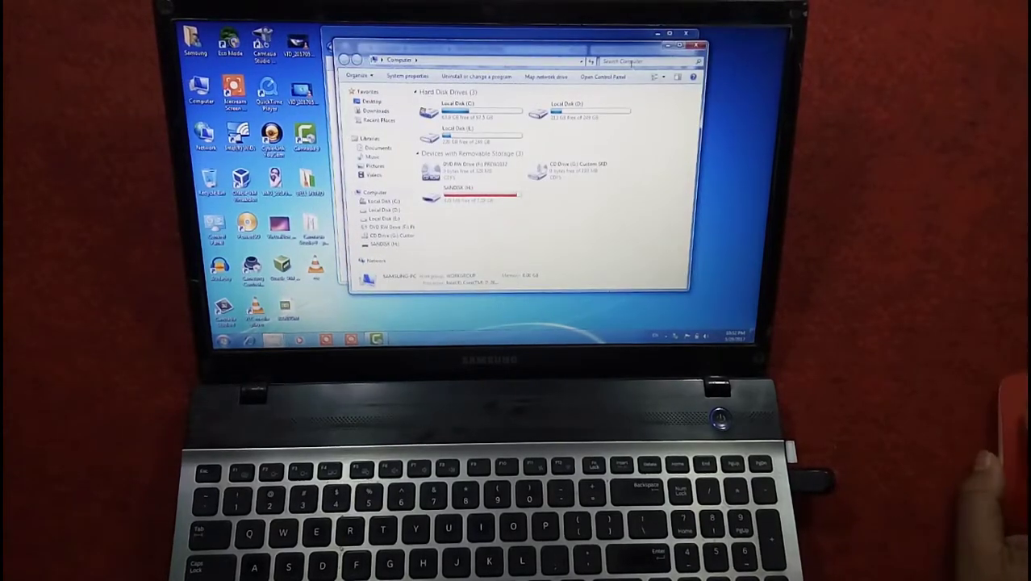
pyautogui.moveTo(622, 53); pyautogui.dragTo(468, 156)
pyautogui.moveTo(488, 42); pyautogui.dragTo(558, 60)
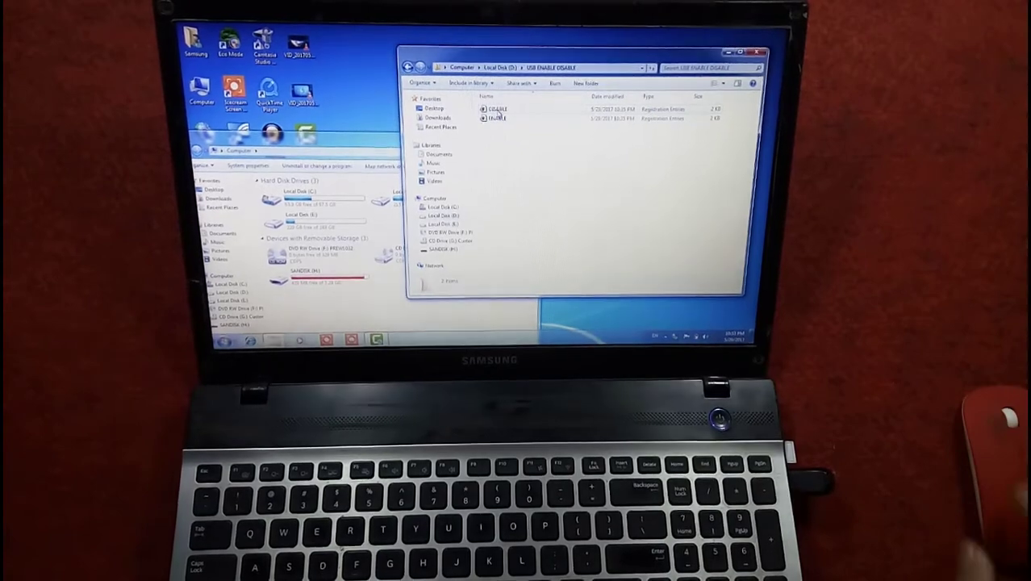
# Step: Merge the DISABLE registry file into the registry, approving all confirmation prompts
pyautogui.doubleClick(498, 108)
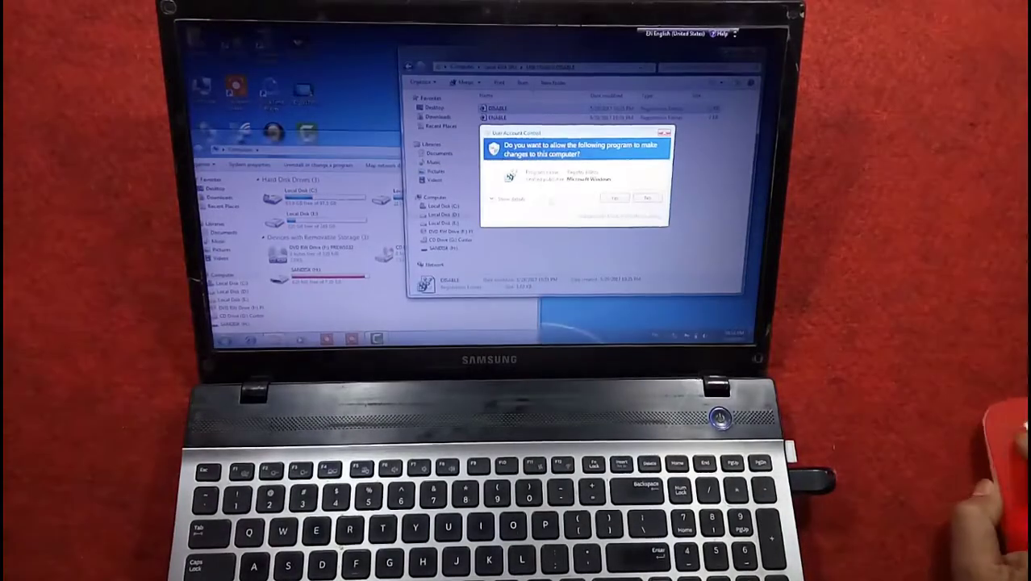
pyautogui.click(615, 198)
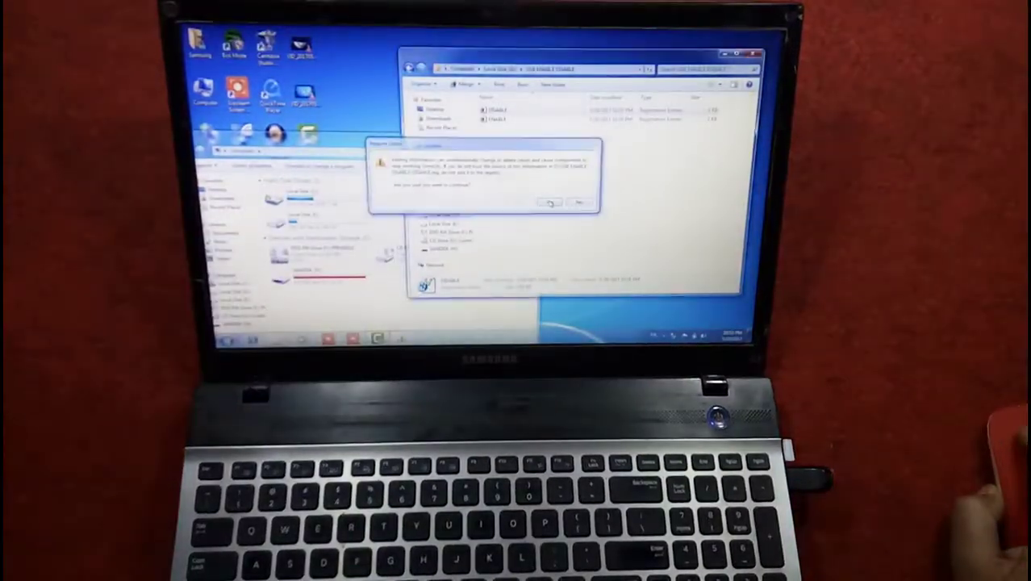
pyautogui.click(550, 202)
pyautogui.click(578, 198)
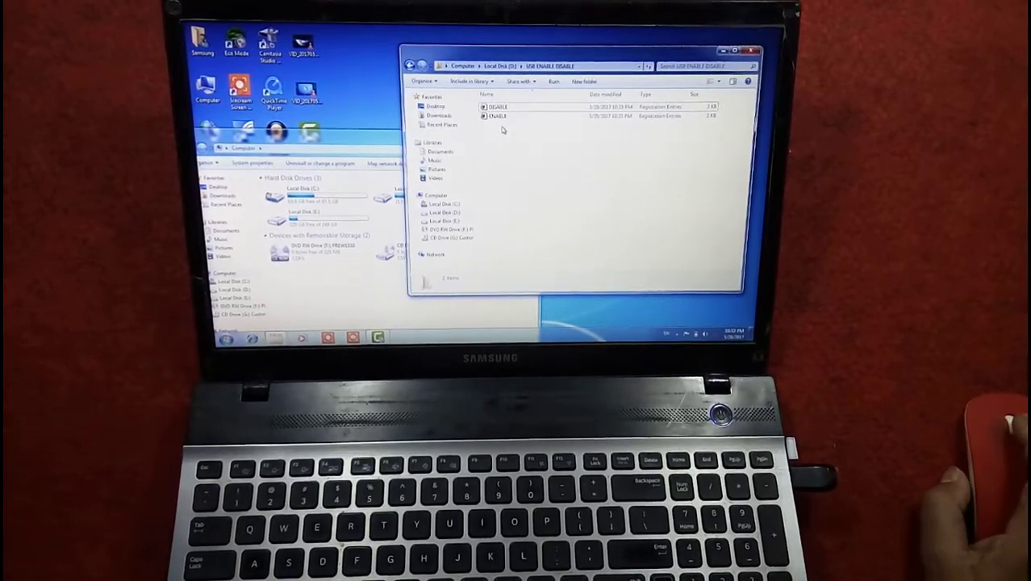
# Step: Merge the ENABLE registry file into the registry, approving all confirmation prompts
pyautogui.doubleClick(499, 117)
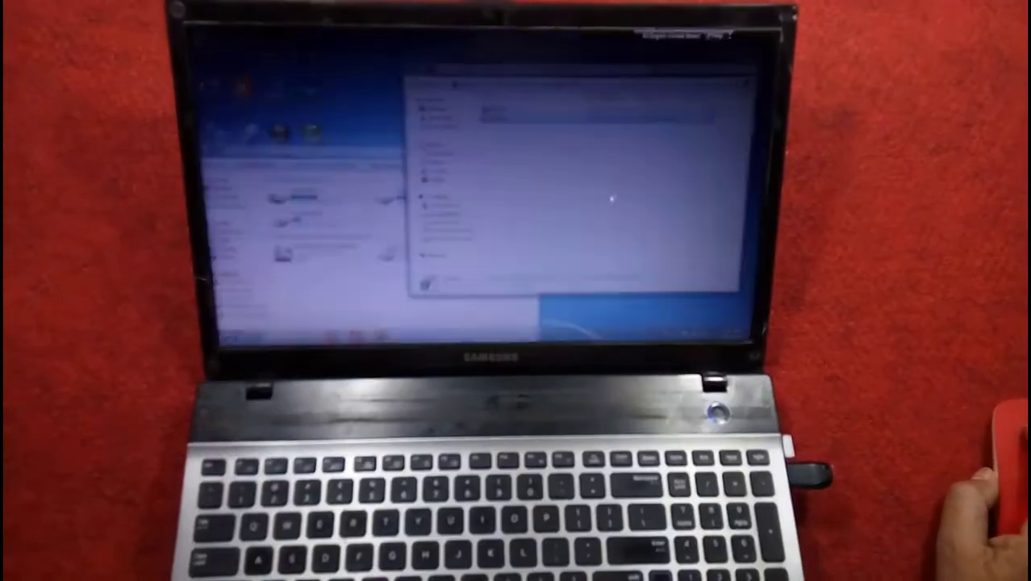
pyautogui.click(611, 198)
pyautogui.click(545, 194)
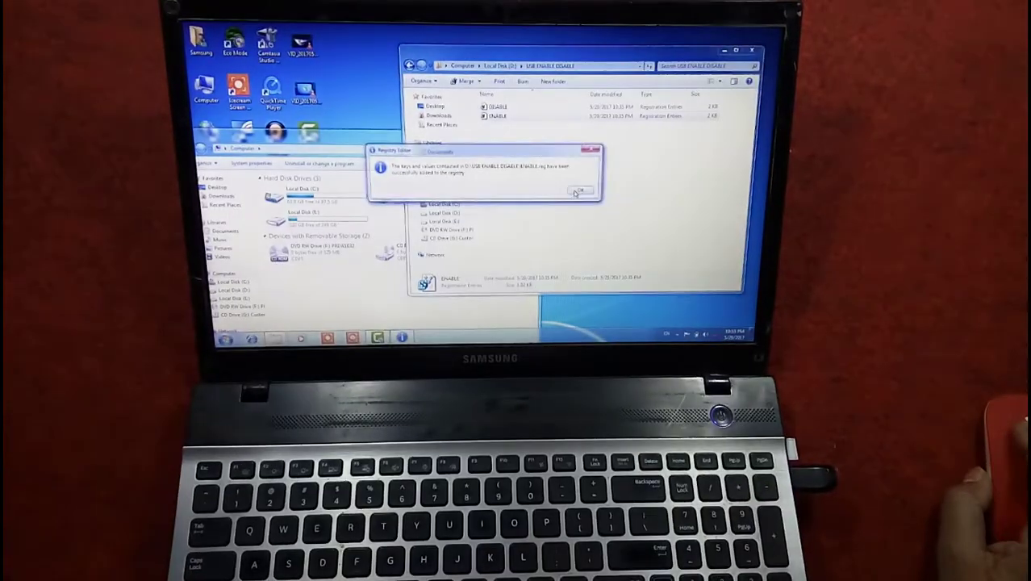
pyautogui.click(580, 191)
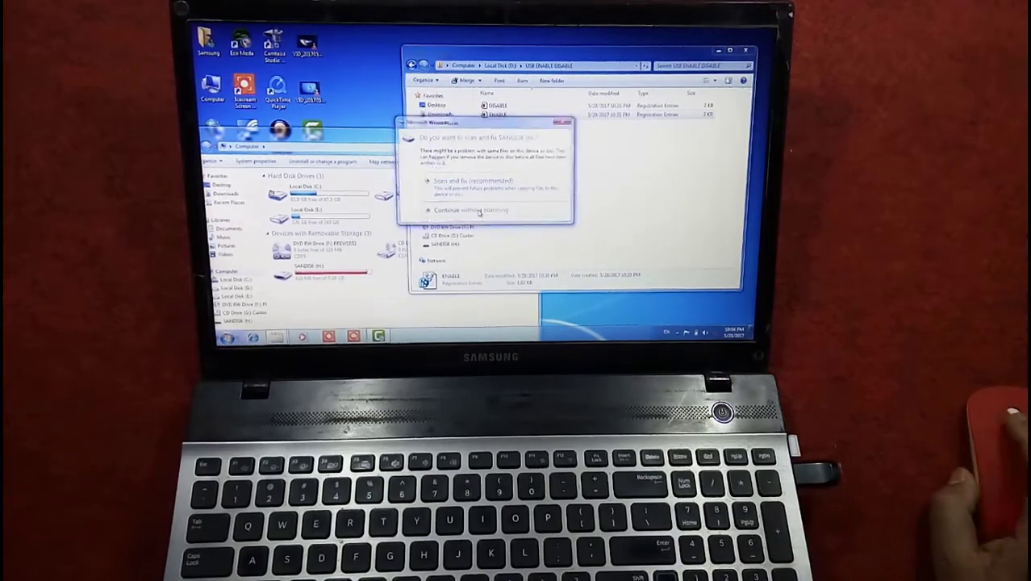
# Step: Skip scanning the SANDISK (H:) drive and close the USB ENABLE DISABLE folder and AutoPlay windows
pyautogui.click(480, 212)
pyautogui.click(745, 51)
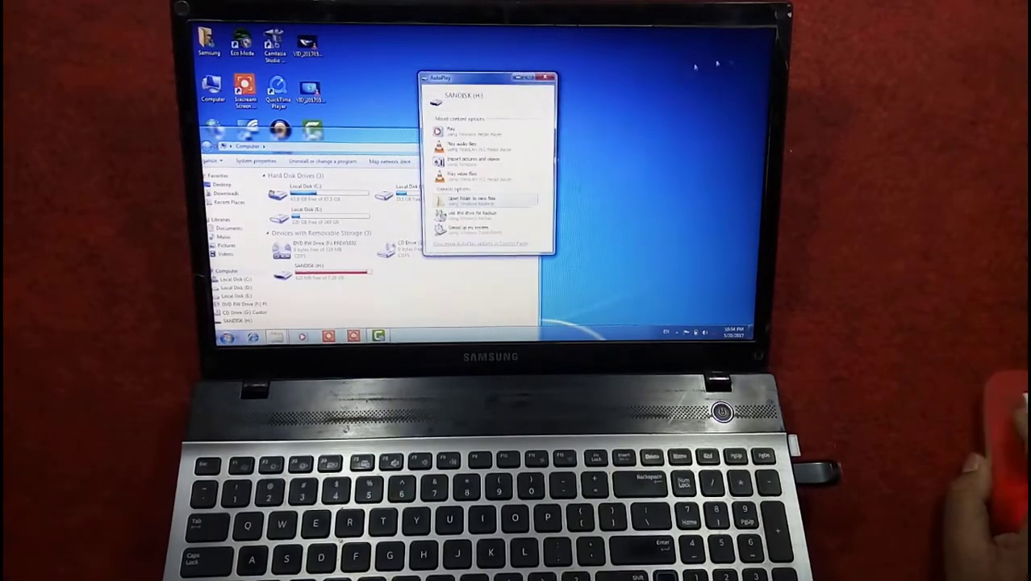
pyautogui.click(547, 77)
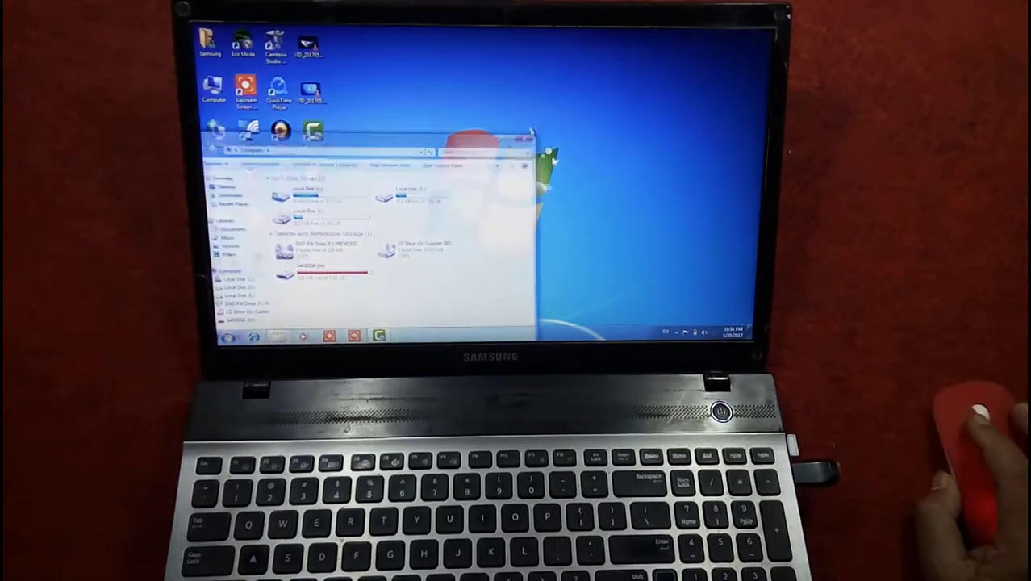
pyautogui.rightClick(416, 75)
pyautogui.rightClick(429, 85)
pyautogui.click(452, 112)
pyautogui.rightClick(429, 88)
pyautogui.click(450, 112)
pyautogui.rightClick(429, 89)
pyautogui.click(447, 113)
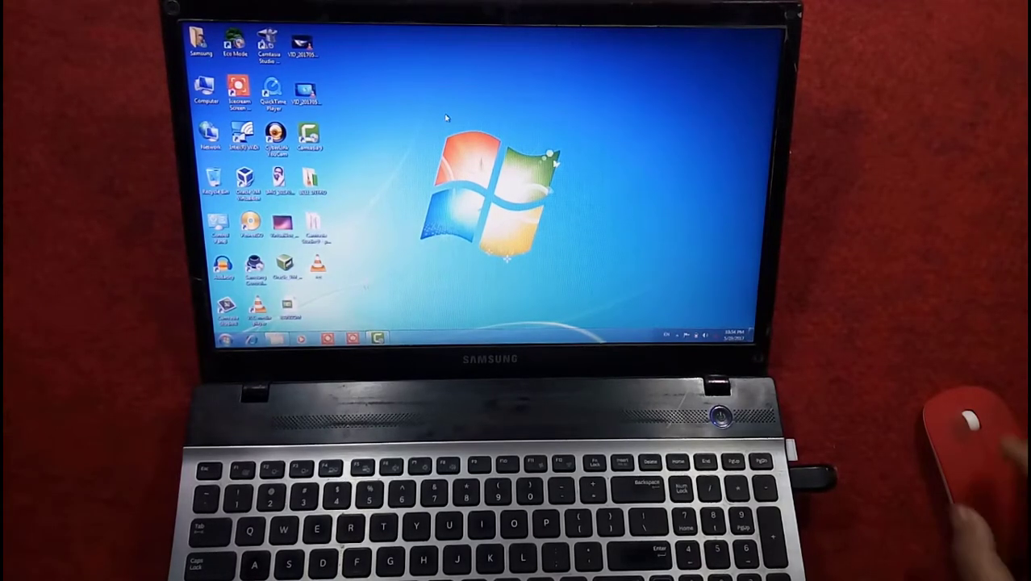
pyautogui.rightClick(439, 107)
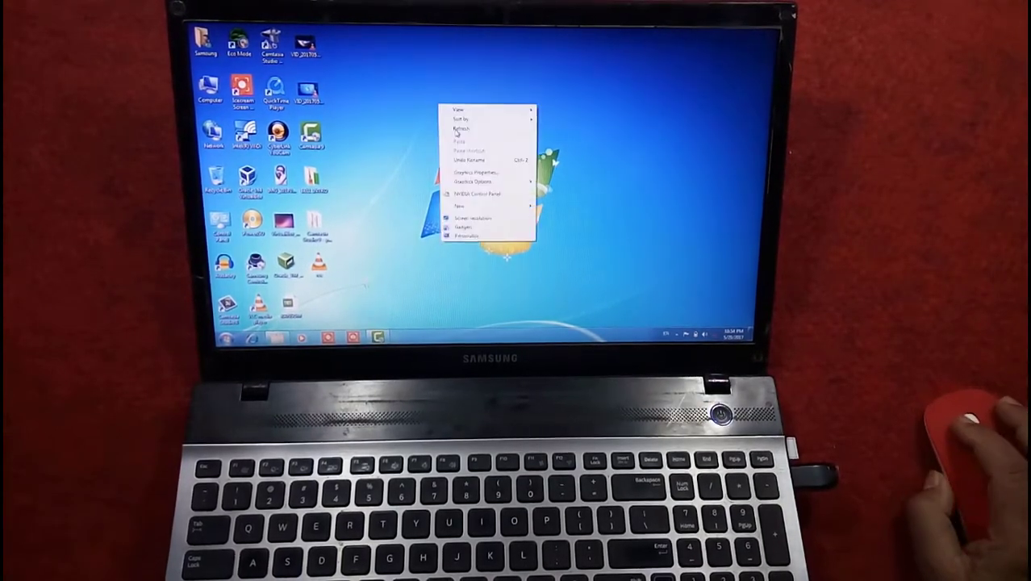
pyautogui.click(451, 126)
pyautogui.rightClick(414, 103)
pyautogui.click(429, 128)
pyautogui.rightClick(427, 117)
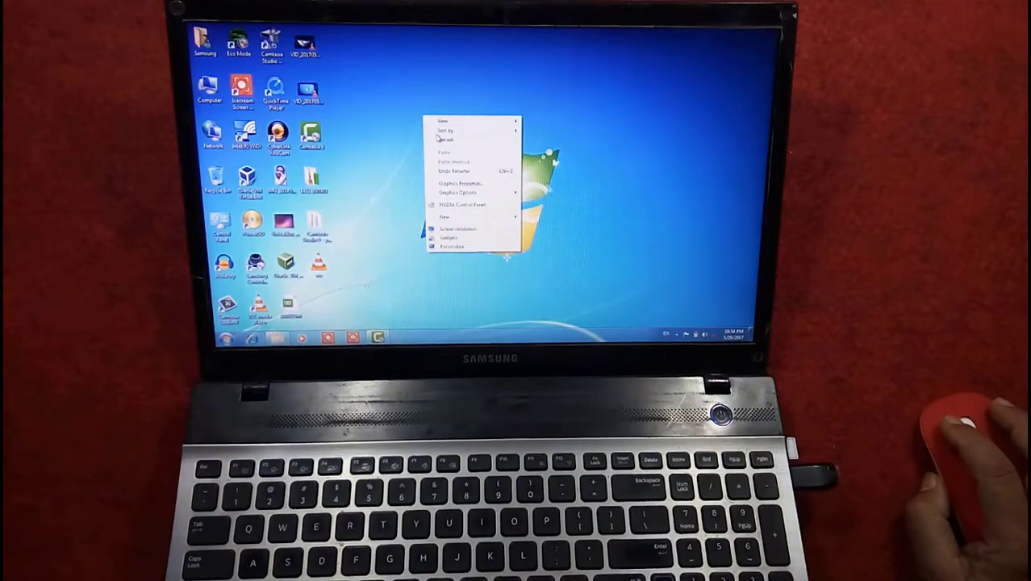
pyautogui.click(439, 141)
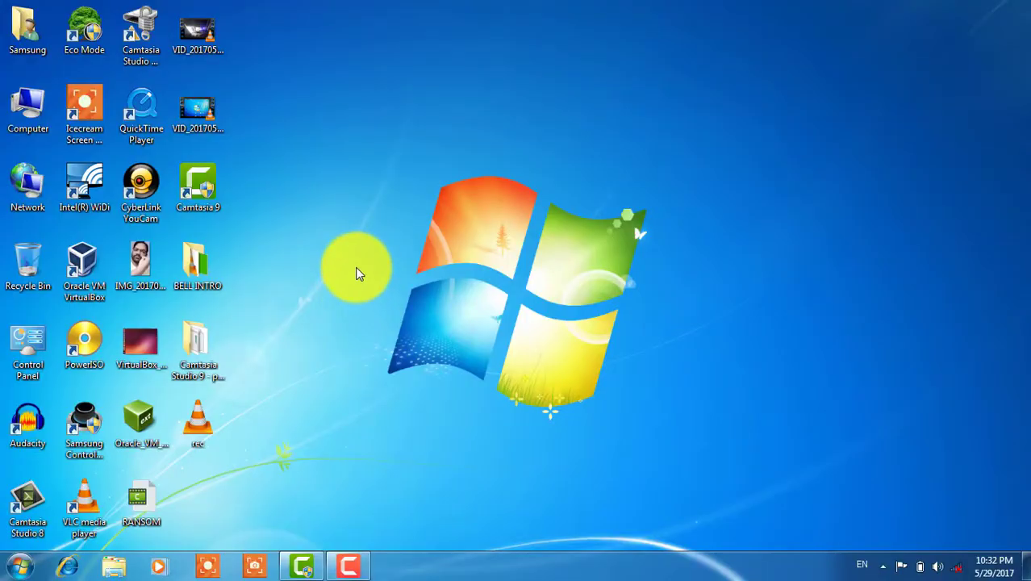
pyautogui.rightClick(355, 267)
pyautogui.click(395, 311)
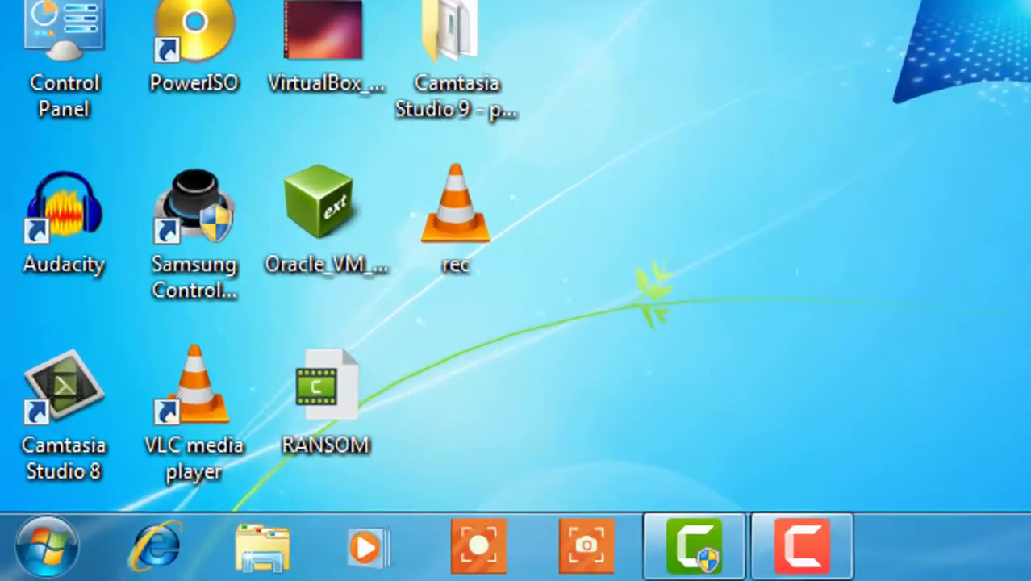
# Step: Launch the Registry Editor by running regedit from the Run dialog, and collapse the HKEY_LOCAL_MACHINE key
pyautogui.press('super')
pyautogui.write('rub')
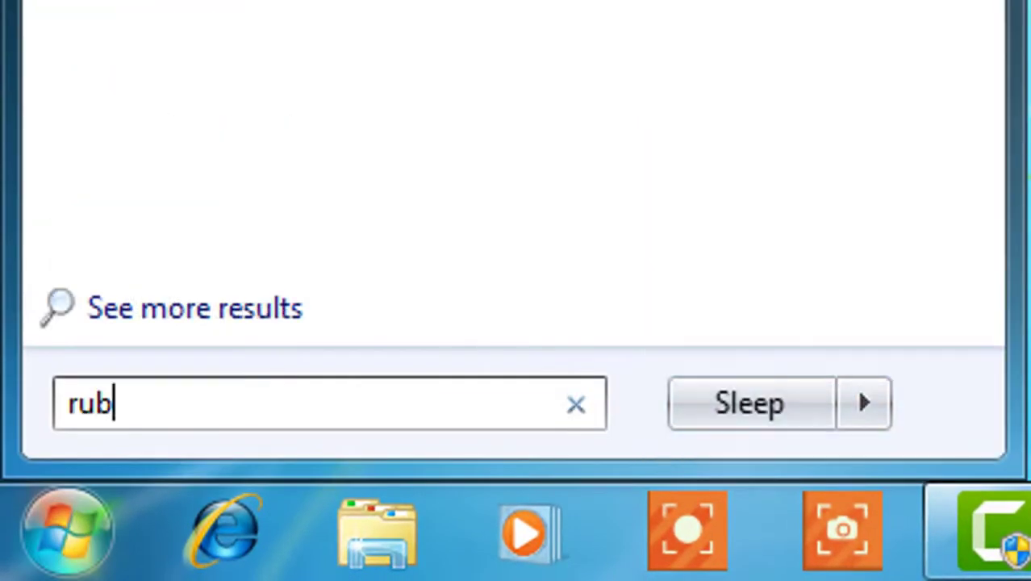
pyautogui.press('Return')
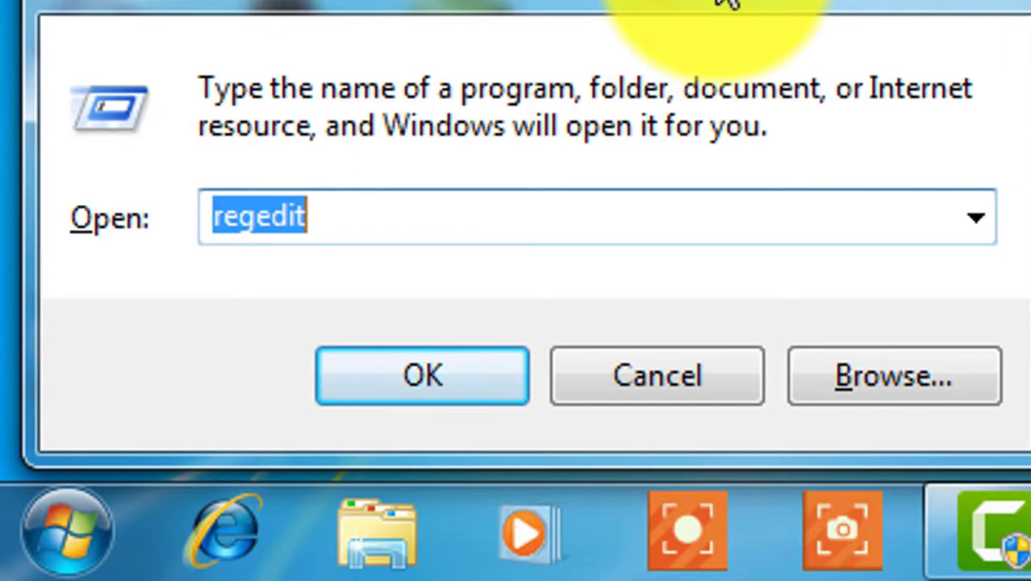
pyautogui.press('BackSpace')
pyautogui.write('regedit')
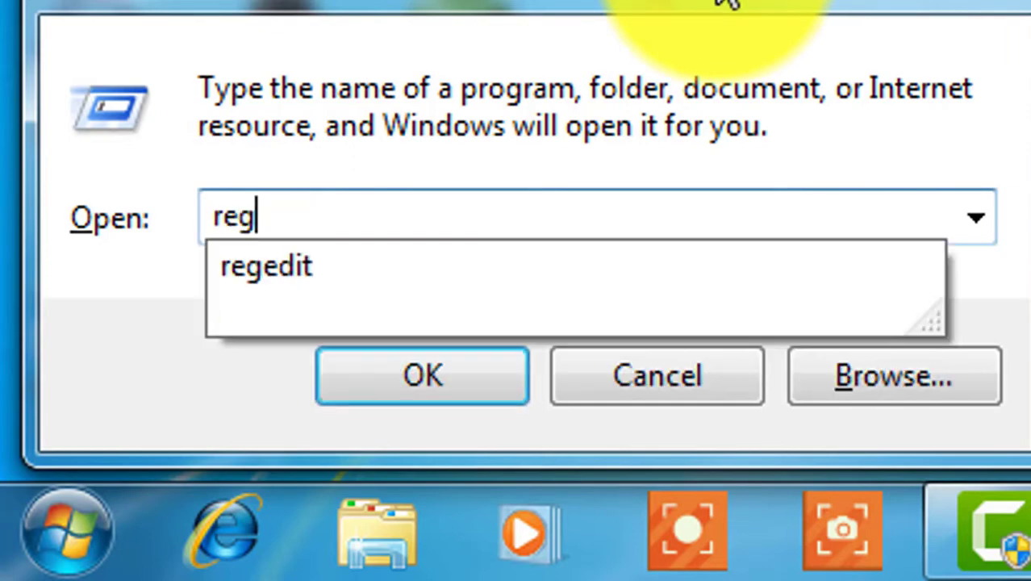
pyautogui.press('Return')
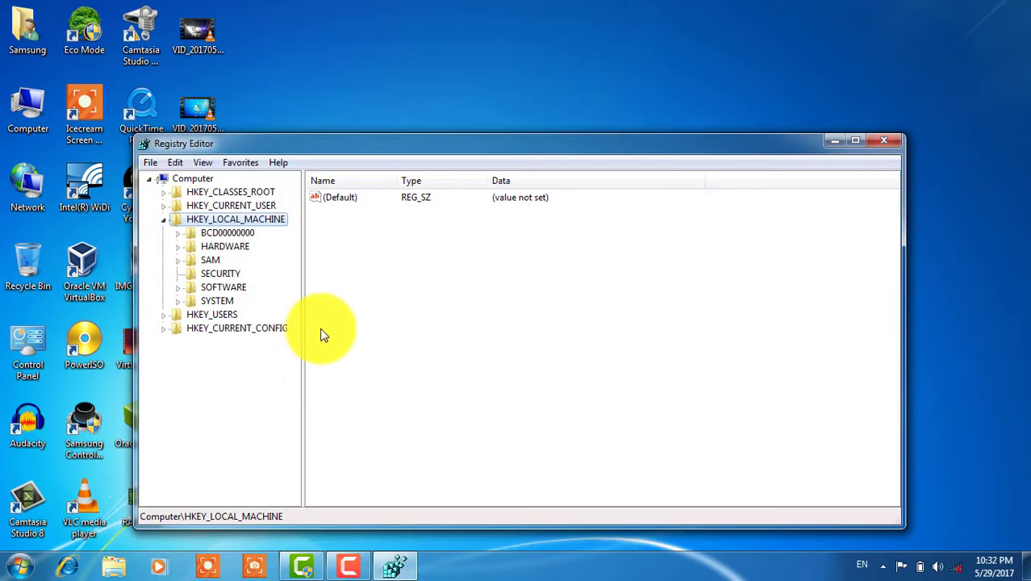
pyautogui.click(164, 219)
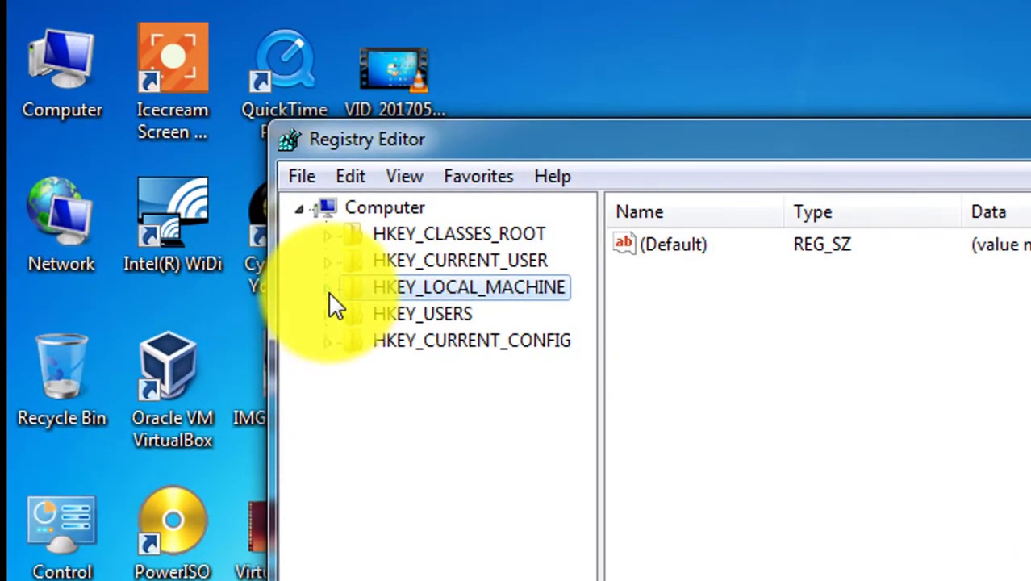
# Step: Navigate to HKEY_LOCAL_MACHINE\SYSTEM\CurrentControlSet\services and select the USBSTOR key
pyautogui.click(164, 220)
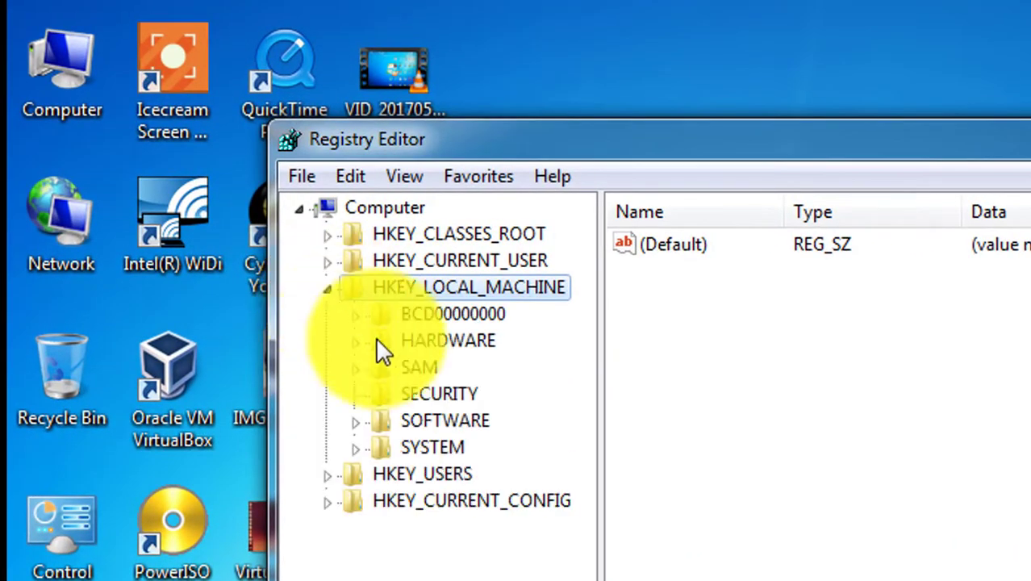
pyautogui.click(355, 449)
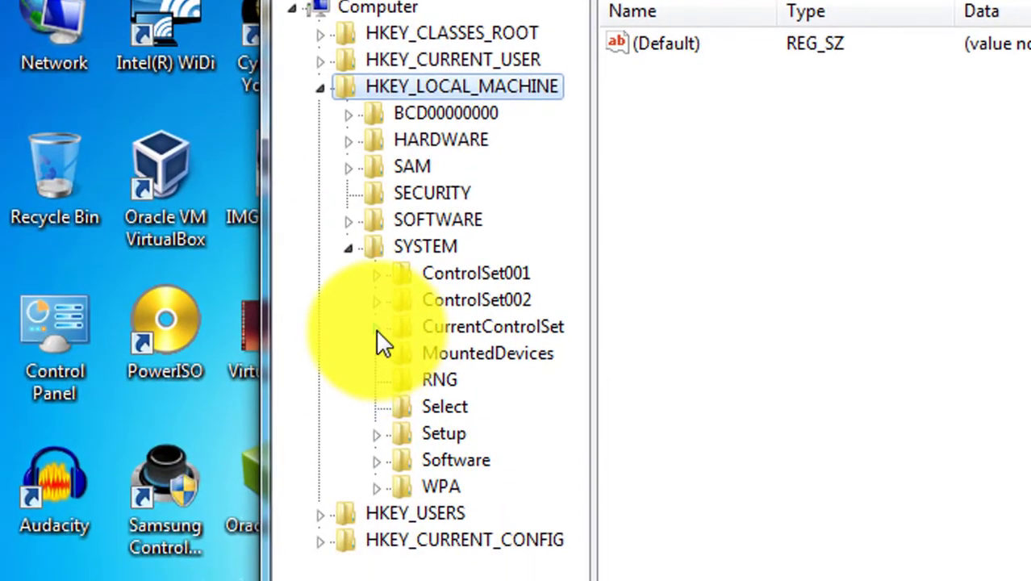
pyautogui.click(378, 327)
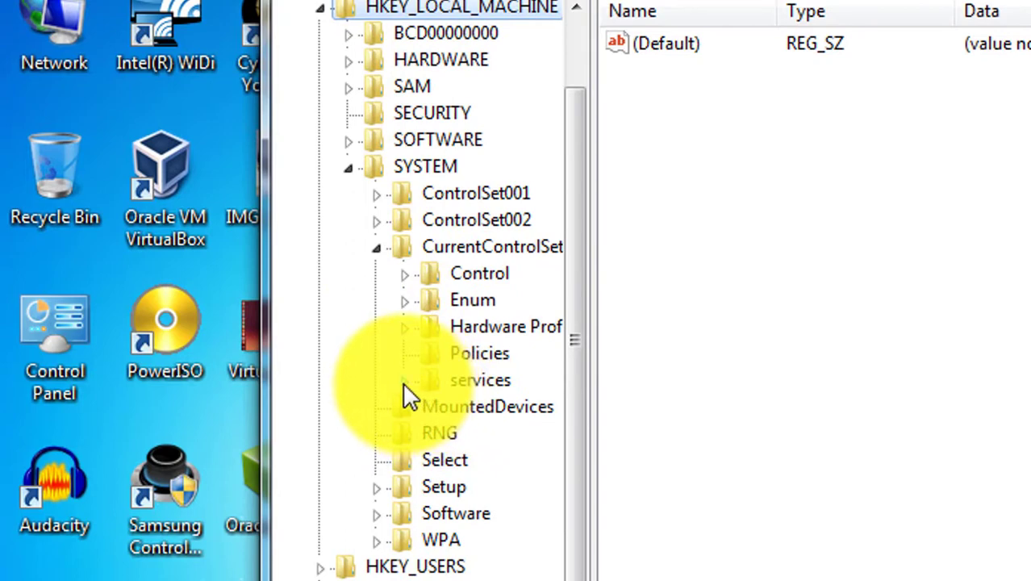
pyautogui.click(404, 382)
pyautogui.scroll(-7, 439, 377)
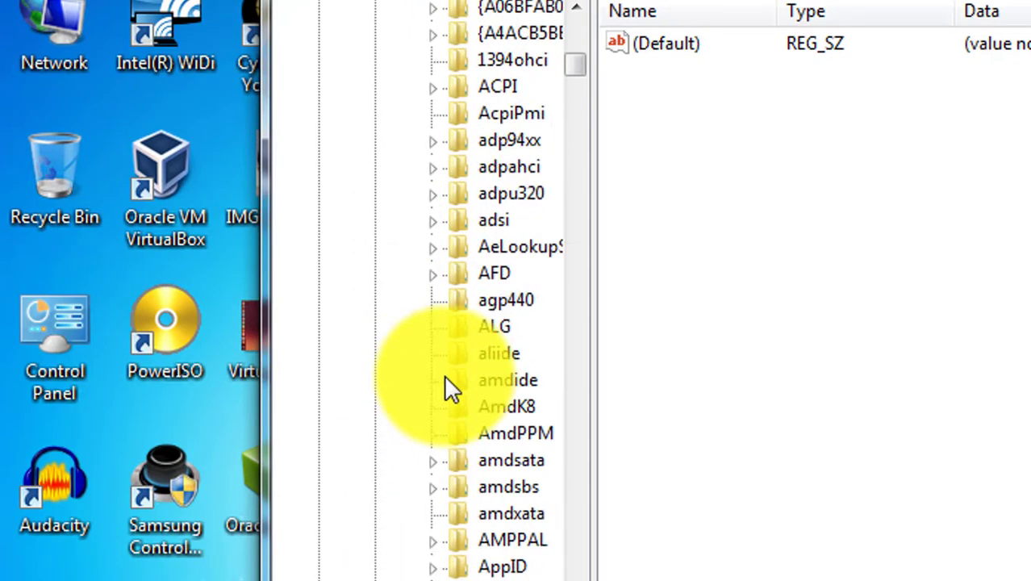
pyautogui.scroll(-20, 444, 376)
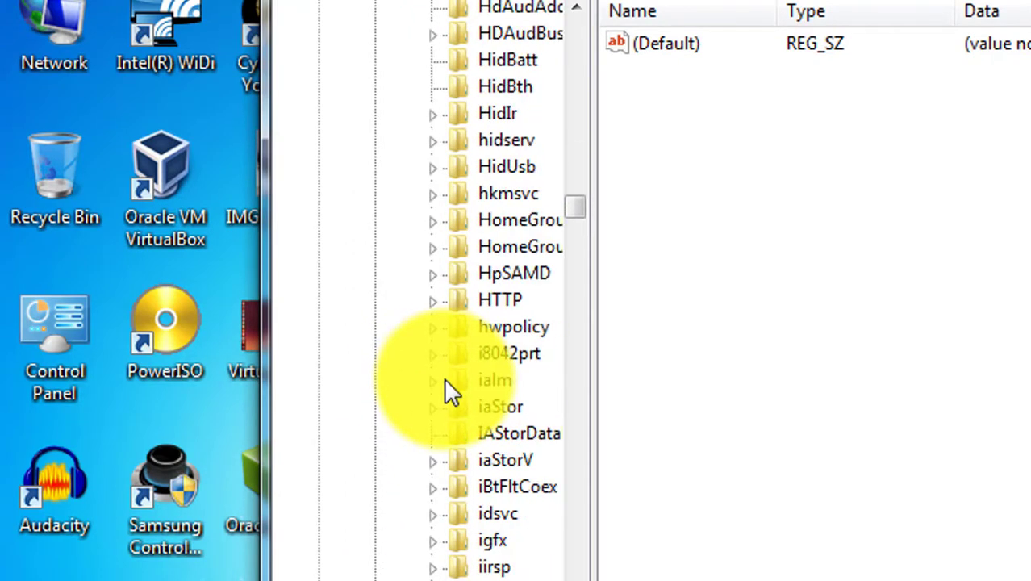
pyautogui.scroll(-20, 446, 381)
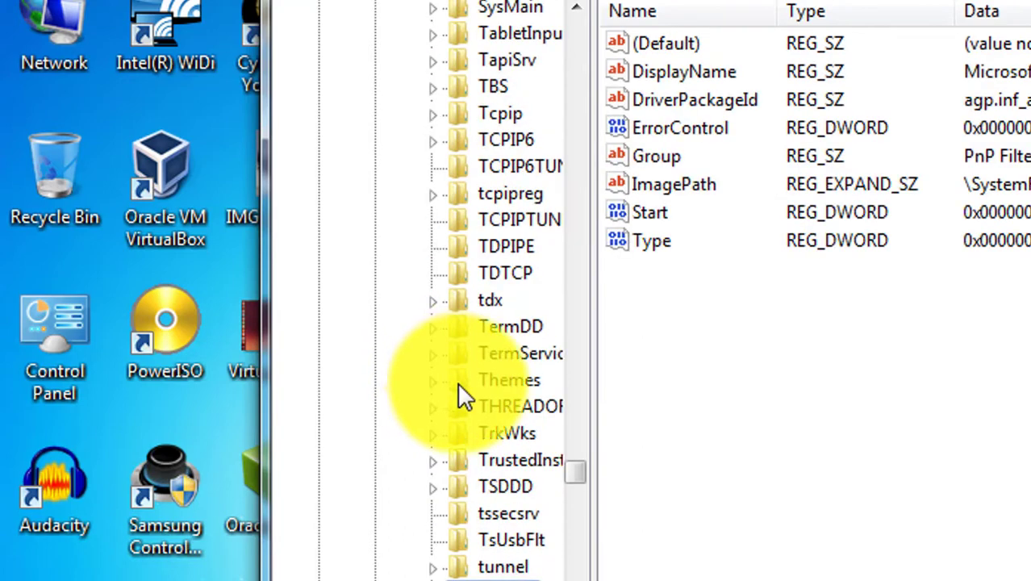
pyautogui.scroll(-4, 469, 337)
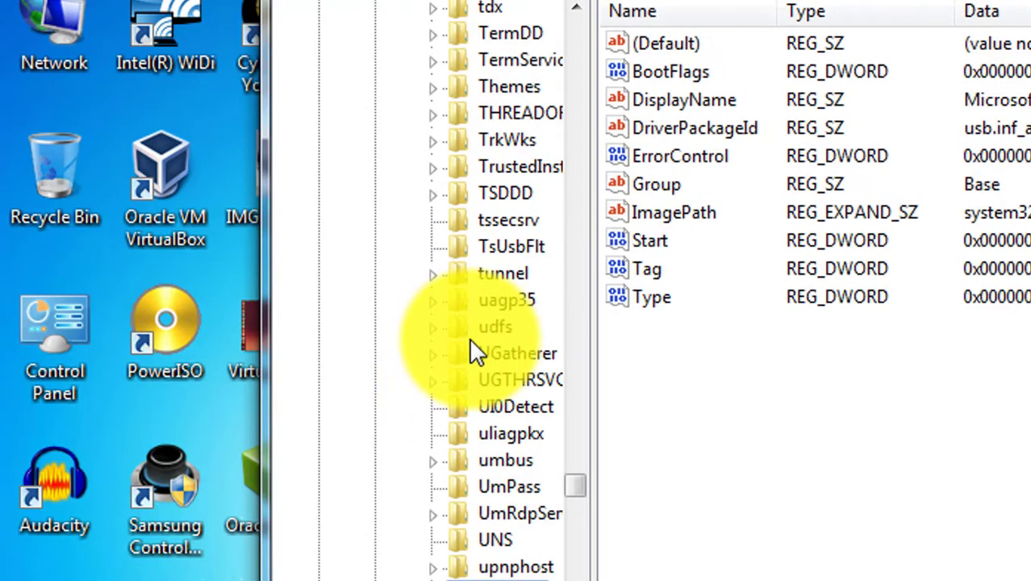
pyautogui.scroll(-5, 517, 444)
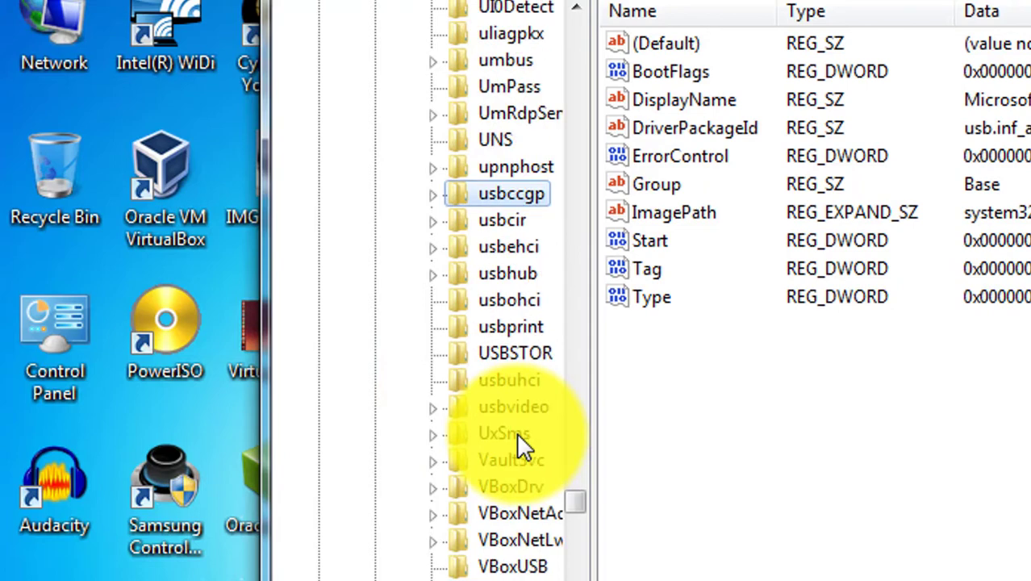
pyautogui.scroll(-3, 561, 564)
pyautogui.scroll(3, 534, 408)
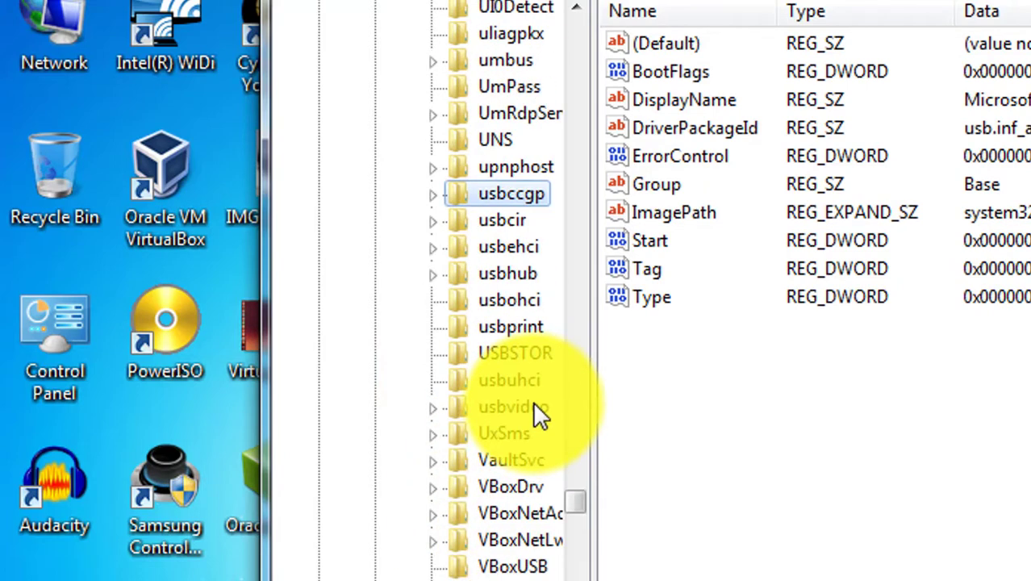
pyautogui.click(504, 354)
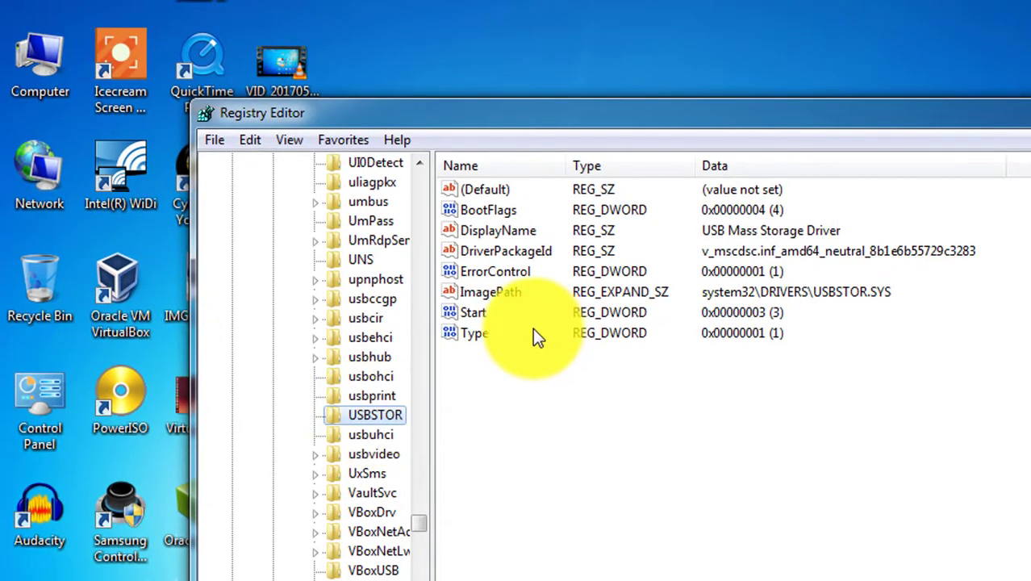
# Step: Open the USBSTOR key's Start value to examine its data and base, and accept it as is
pyautogui.doubleClick(468, 313)
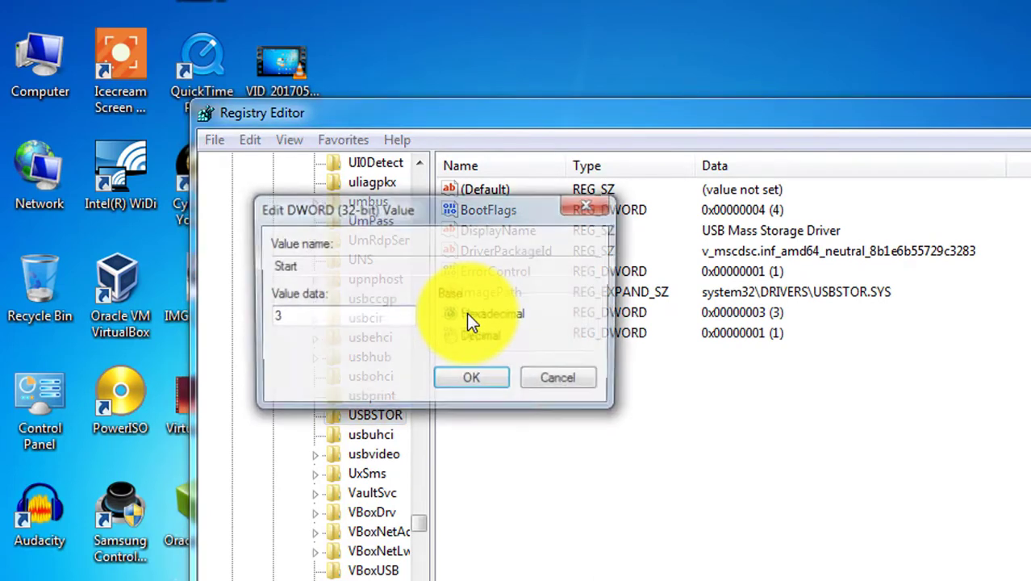
pyautogui.moveTo(421, 220); pyautogui.dragTo(695, 347)
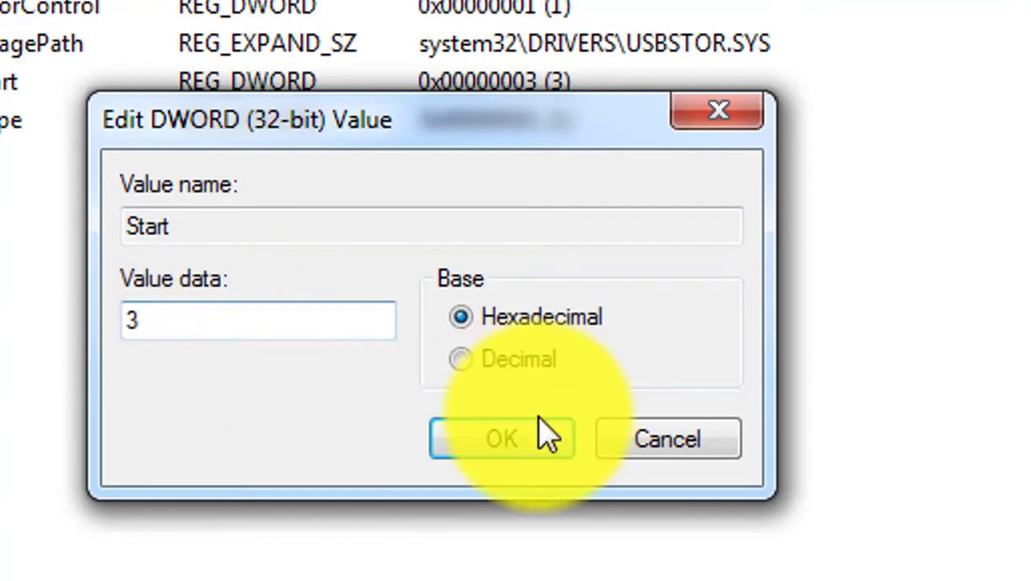
pyautogui.click(491, 435)
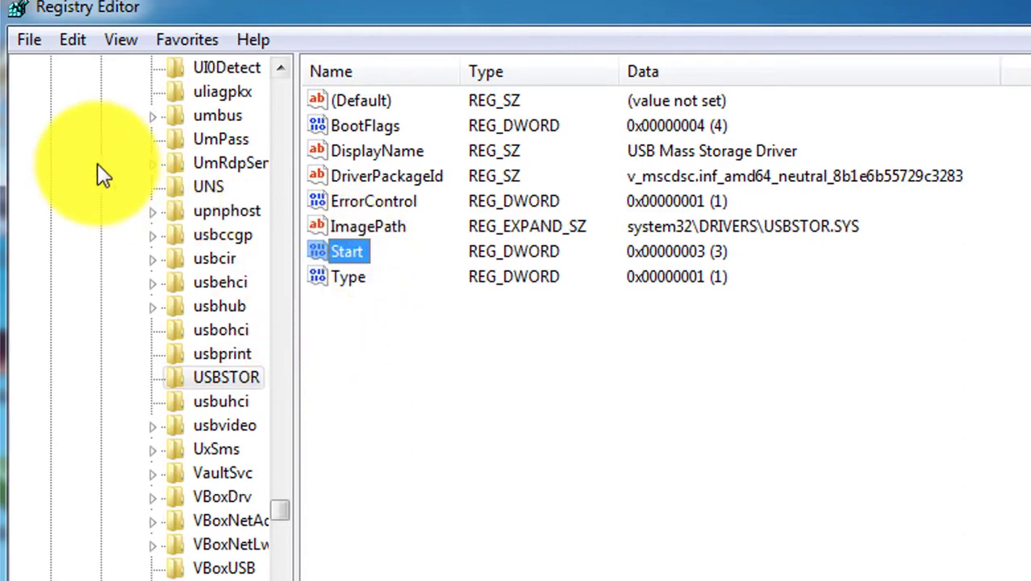
# Step: Start exporting the USBSTOR key, creating and opening a folder named USB ENABLE DISABLE on Local Disk (D:) as the destination
pyautogui.click(25, 46)
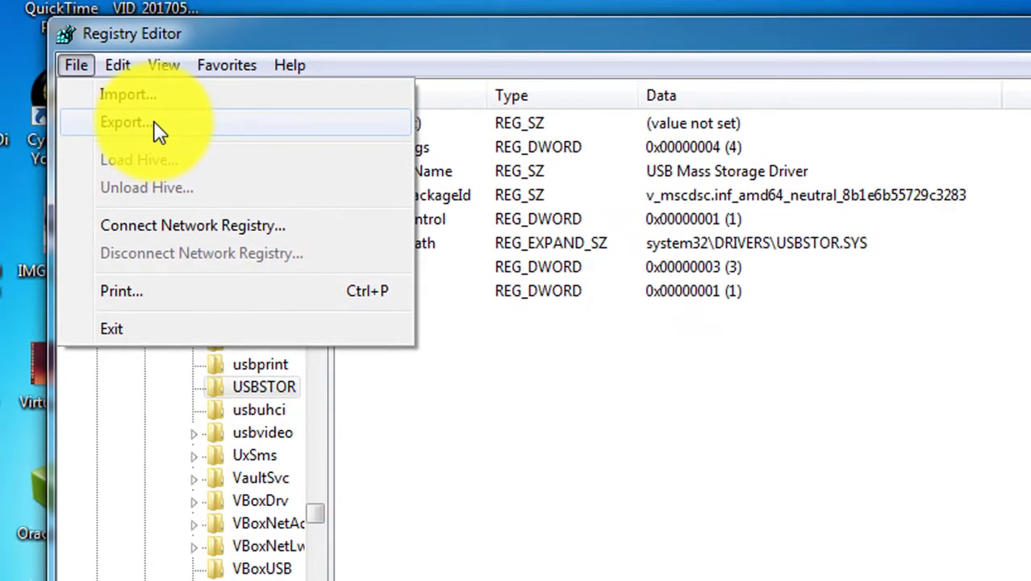
pyautogui.click(159, 131)
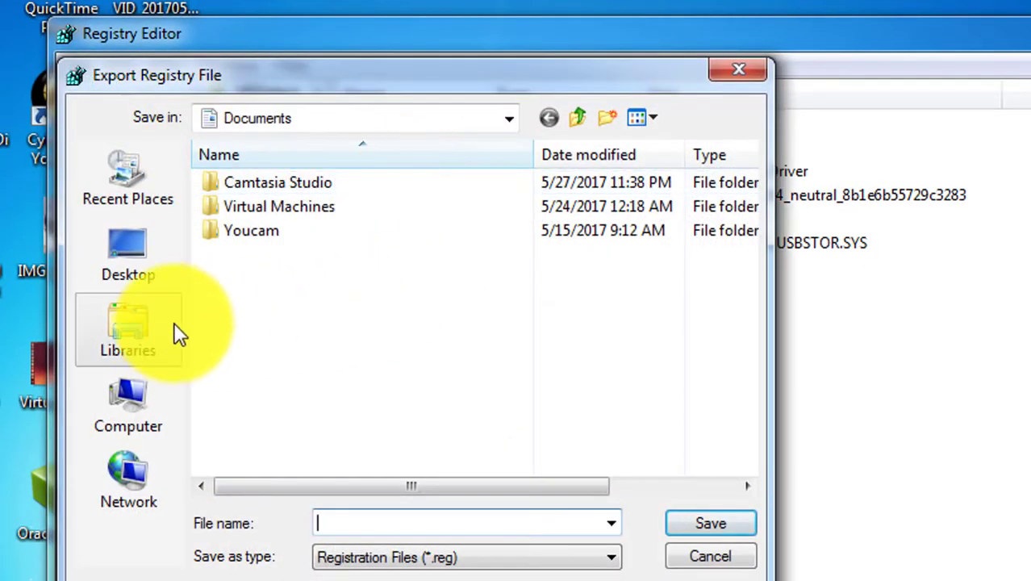
pyautogui.click(508, 122)
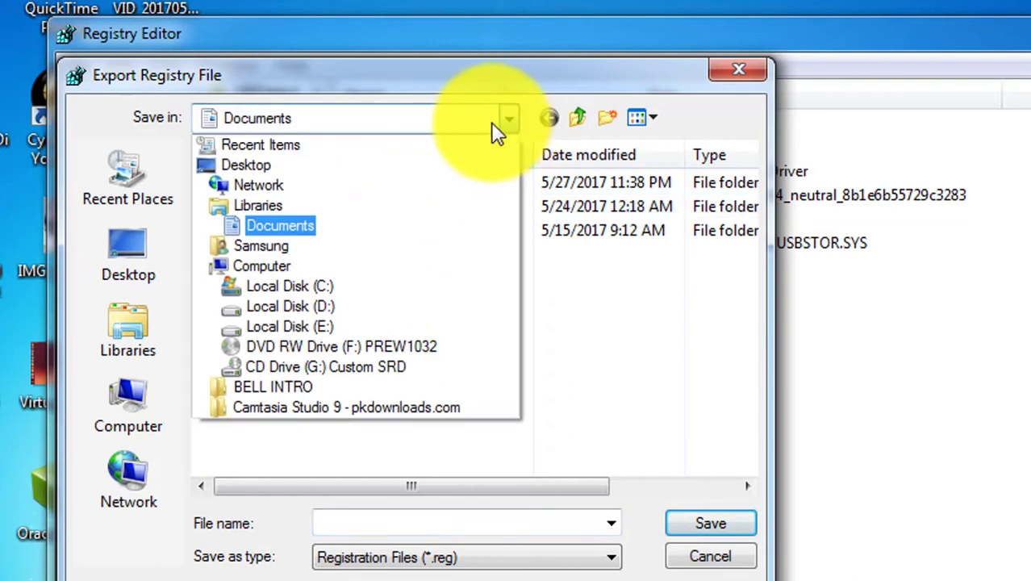
pyautogui.click(365, 310)
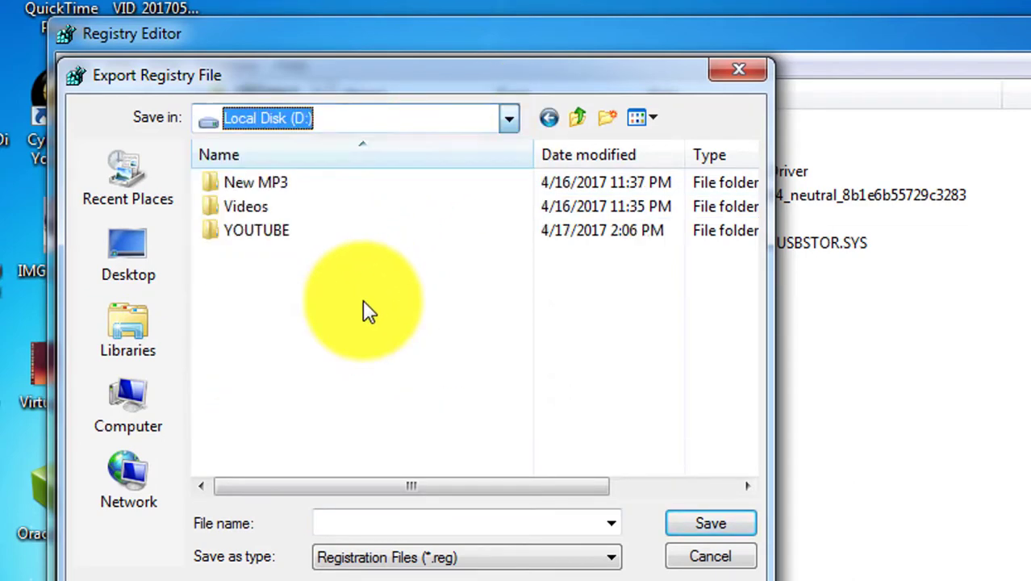
pyautogui.click(606, 118)
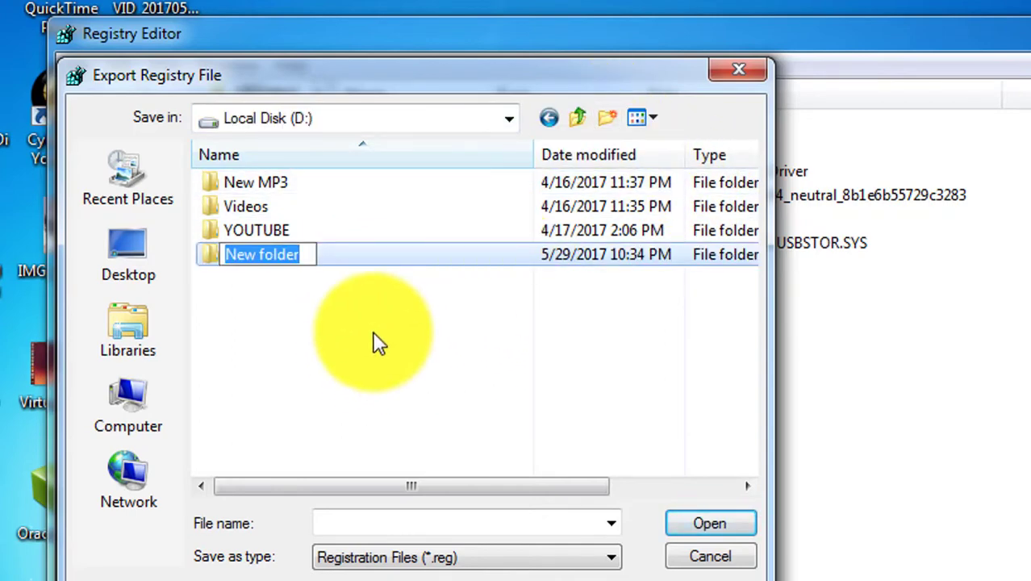
pyautogui.write('USB')
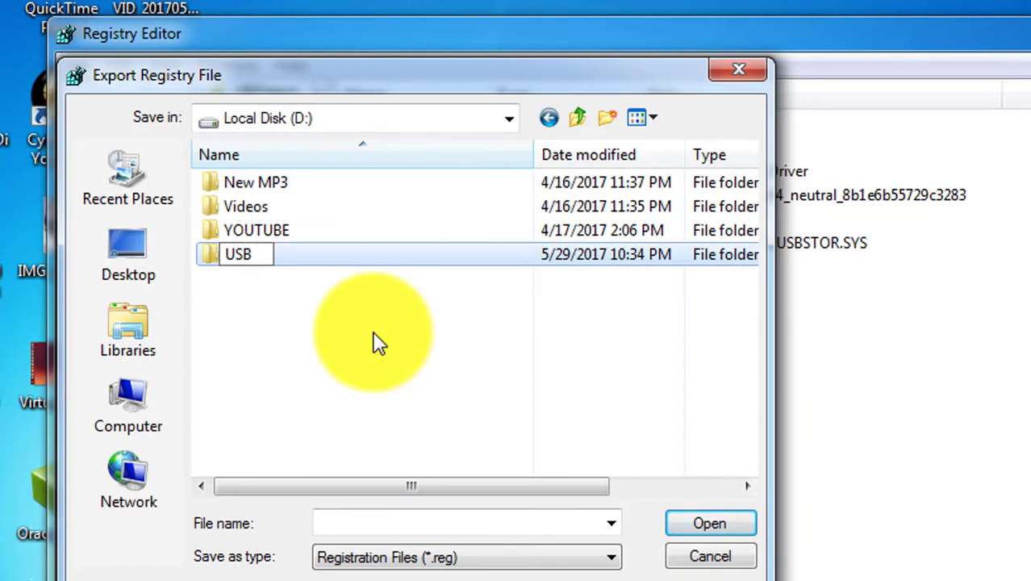
pyautogui.press('capslock')
pyautogui.write('B ENABLE')
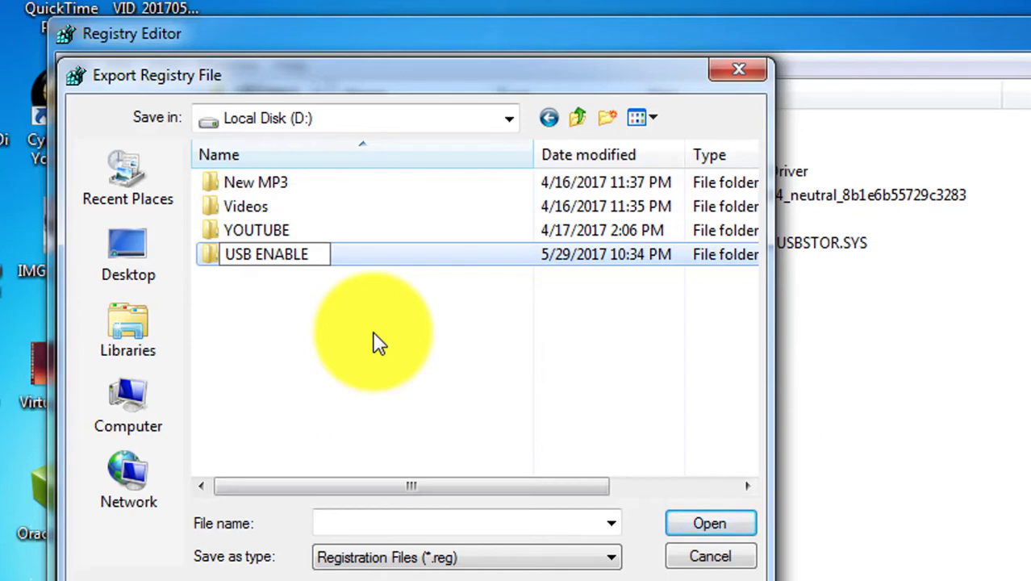
pyautogui.write(' DISAN')
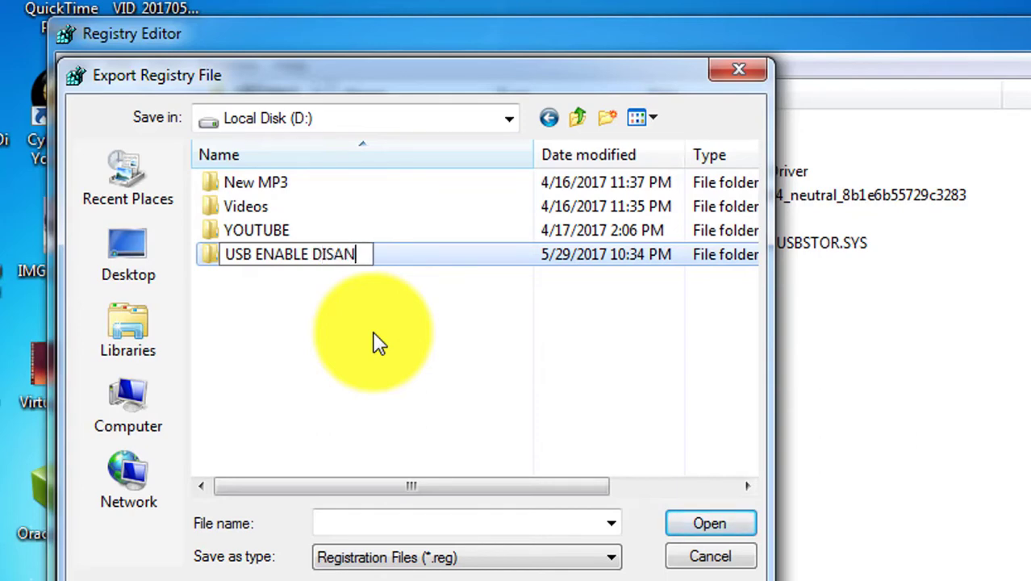
pyautogui.press('BackSpace')
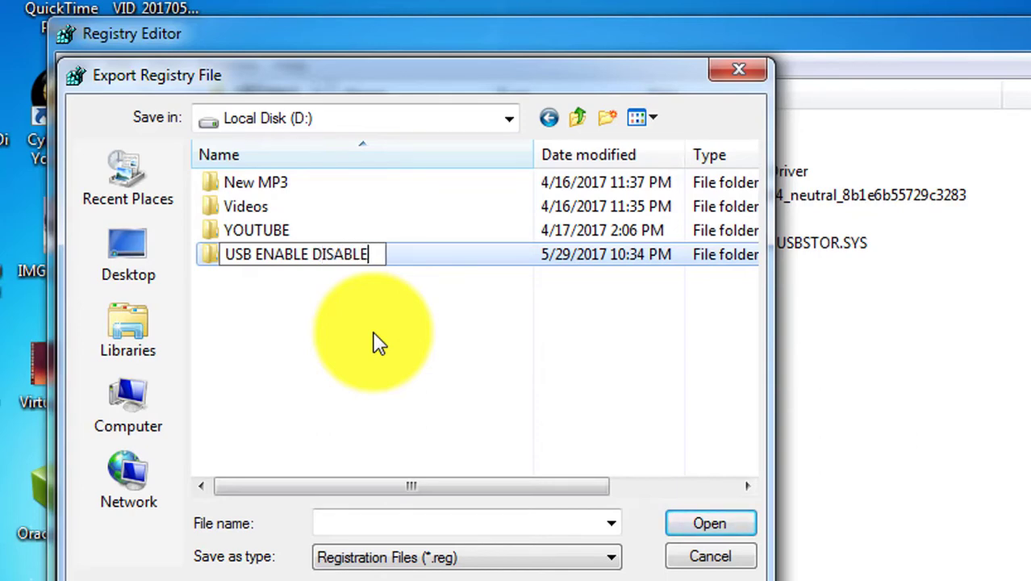
pyautogui.click(379, 342)
pyautogui.doubleClick(256, 256)
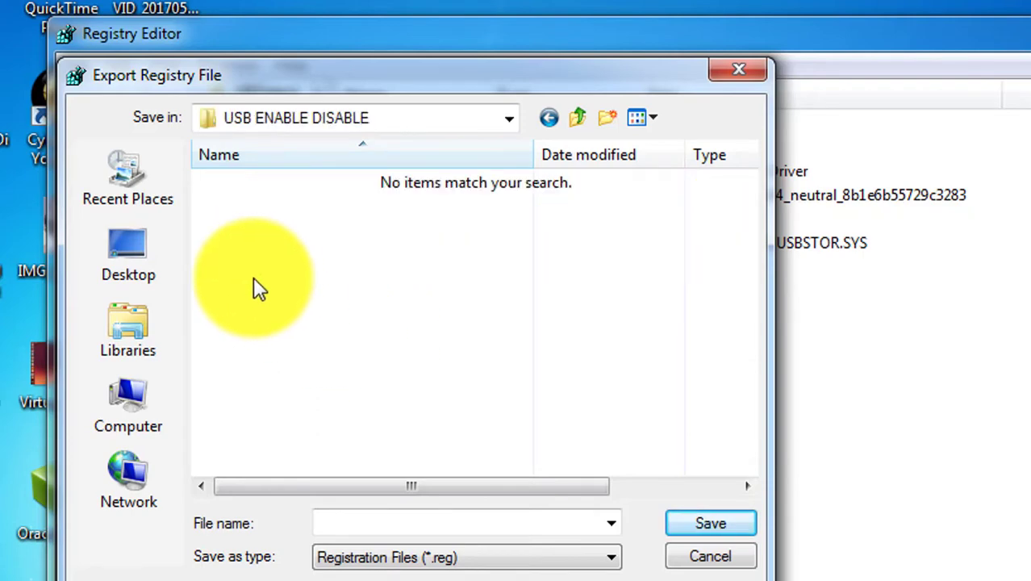
# Step: Save the exported USBSTOR branch as a registration file named ENABLE
pyautogui.click(338, 520)
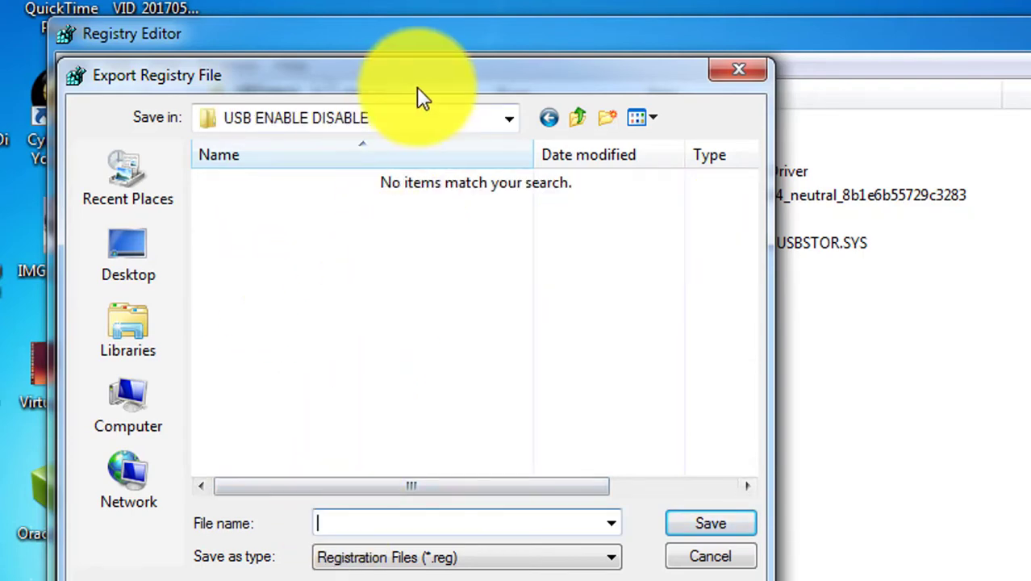
pyautogui.moveTo(509, 91); pyautogui.dragTo(715, 47)
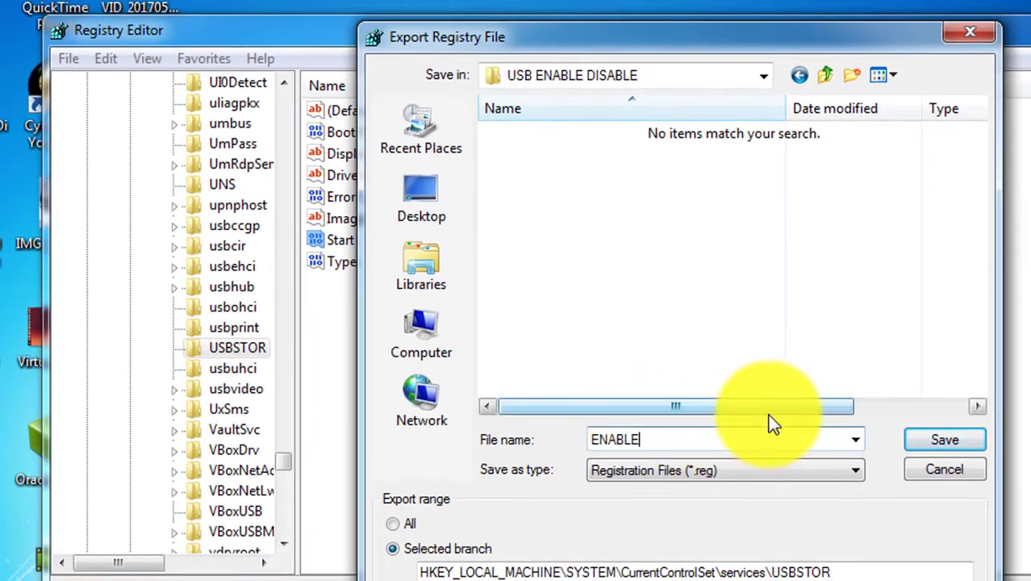
pyautogui.click(927, 436)
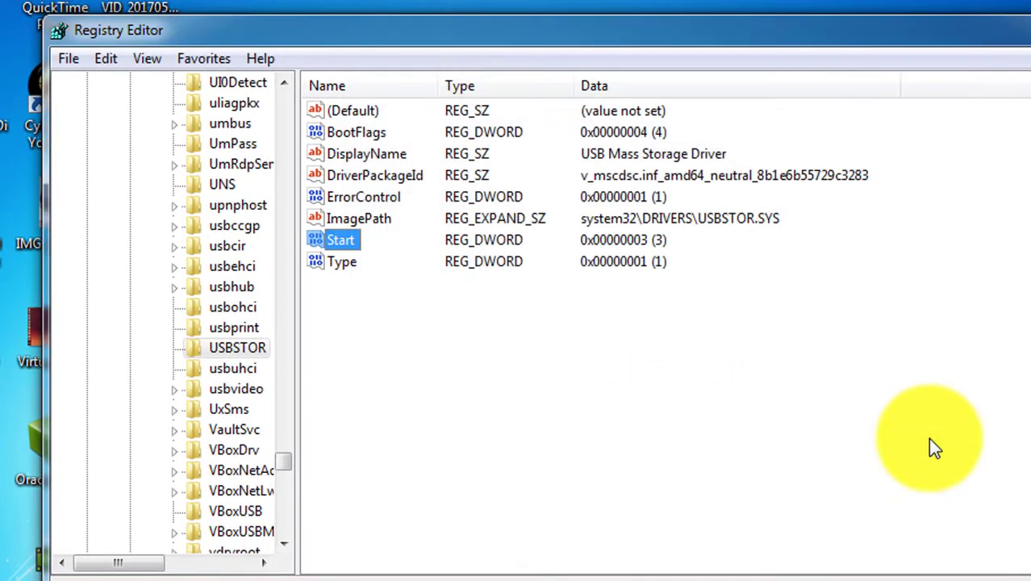
# Step: Set the USBSTOR key's Start value to 4 in hexadecimal
pyautogui.click(584, 425)
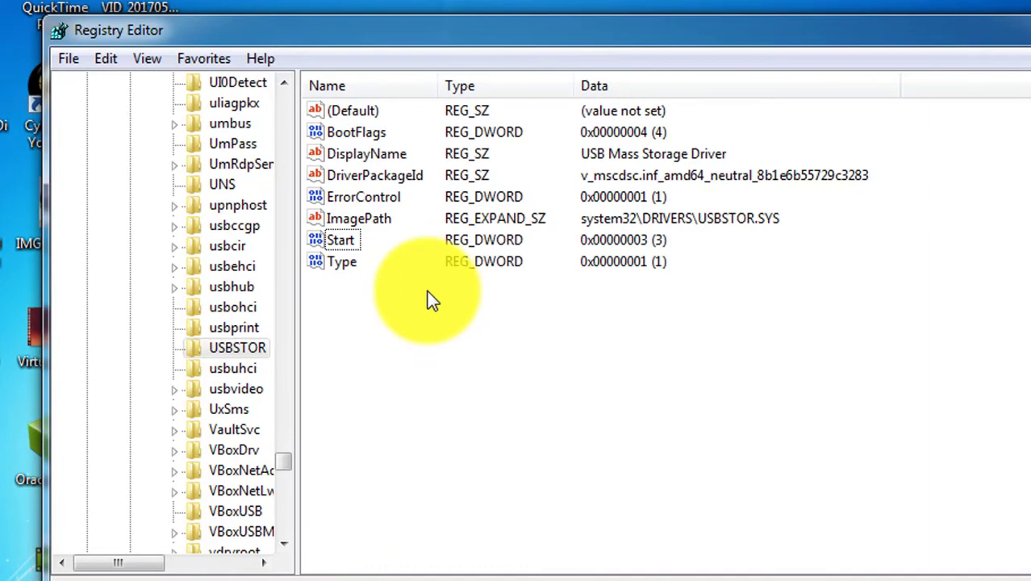
pyautogui.doubleClick(340, 242)
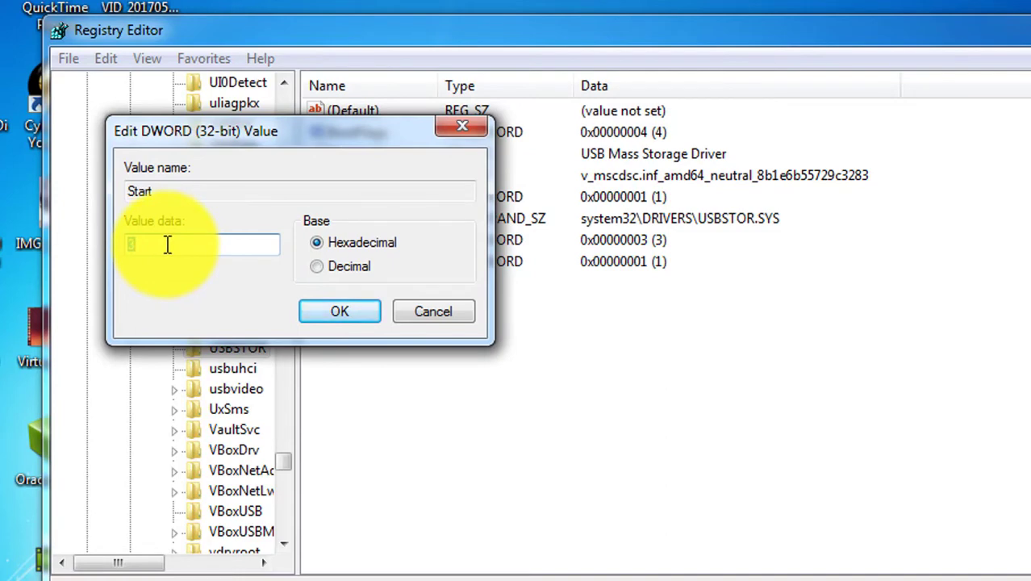
pyautogui.press('Num_Lock')
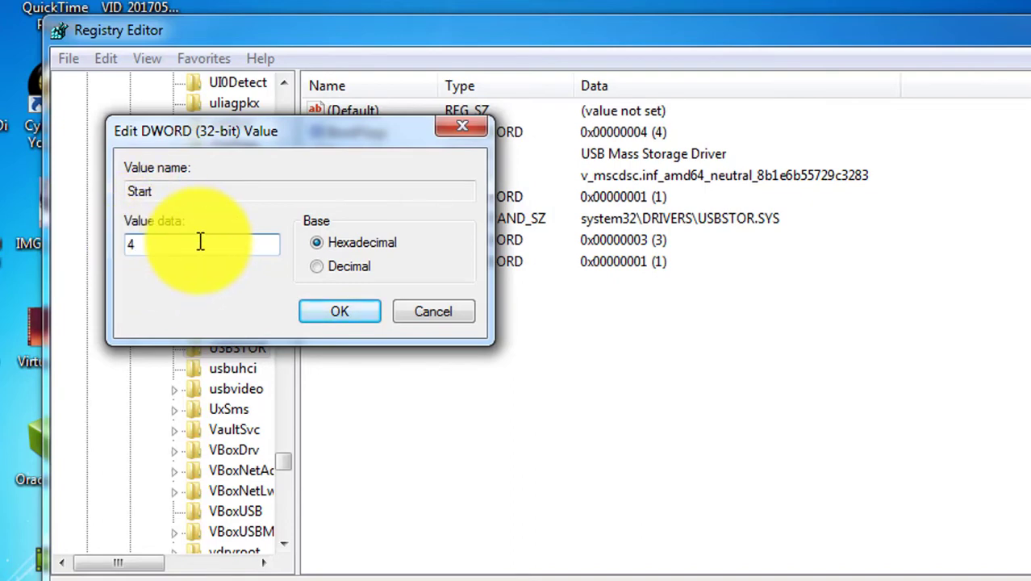
pyautogui.click(337, 311)
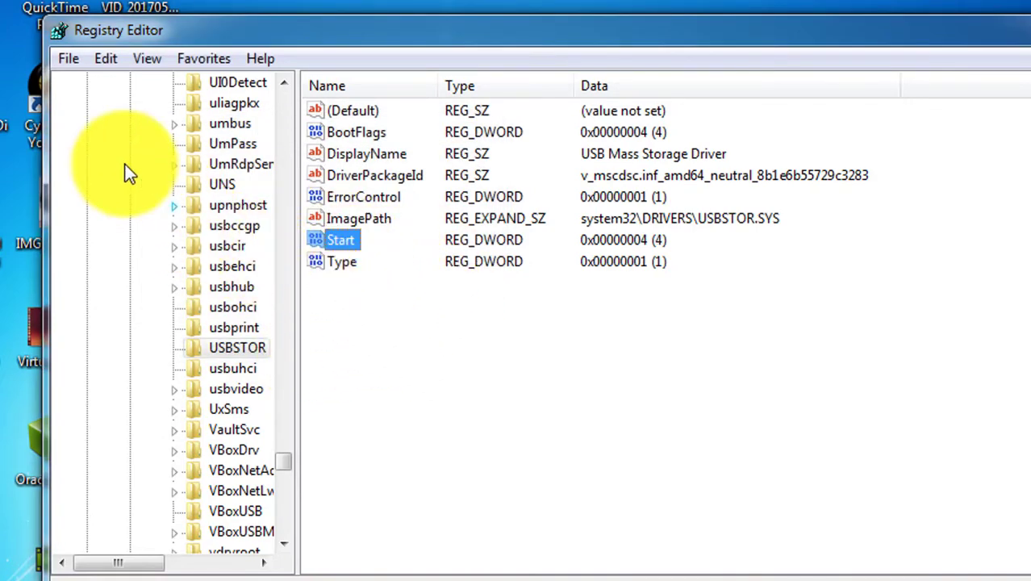
# Step: Export the modified USBSTOR branch to the USB ENABLE DISABLE folder as a registration file named DISABLE
pyautogui.click(67, 61)
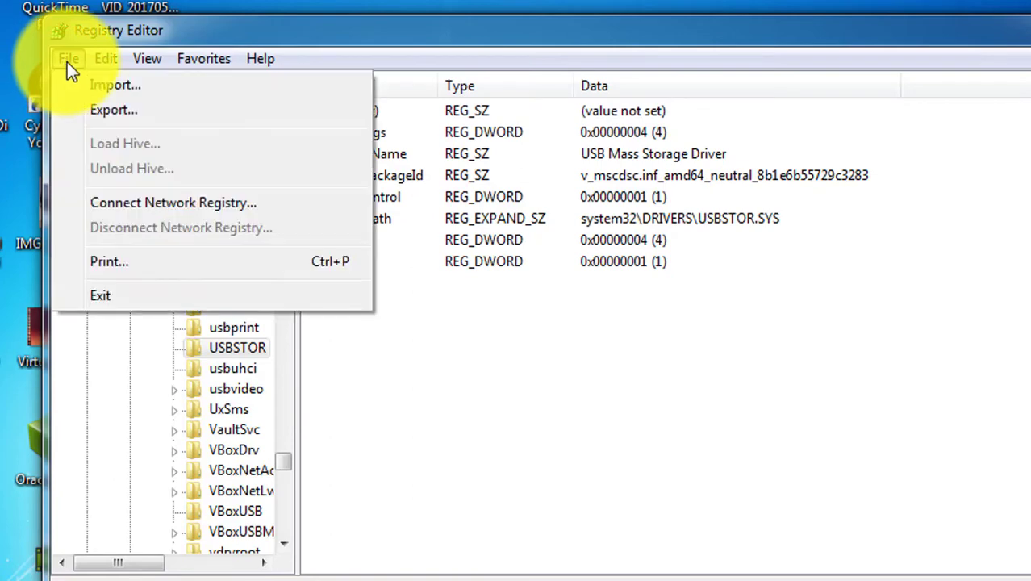
pyautogui.click(114, 115)
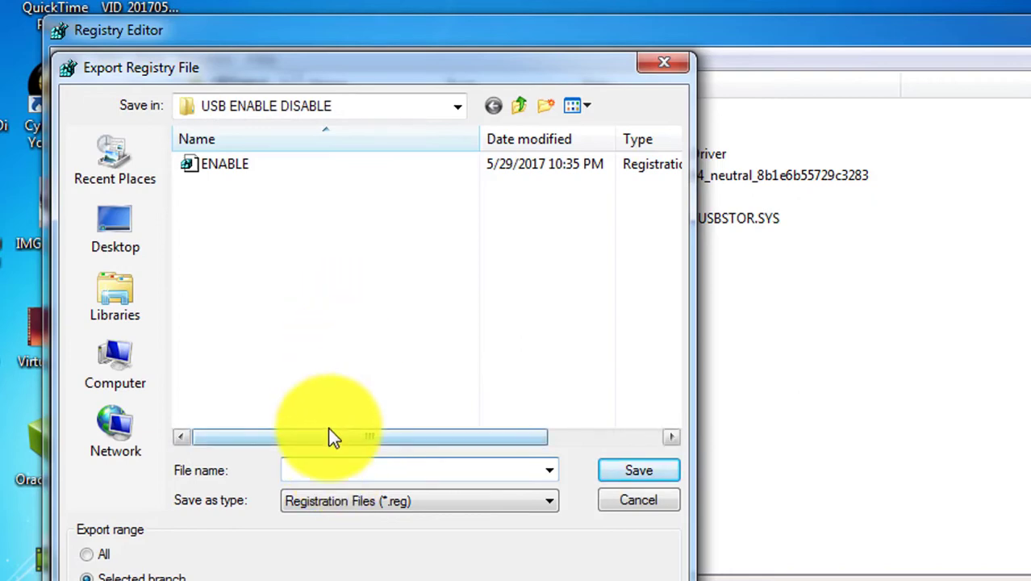
pyautogui.write('DISABLE')
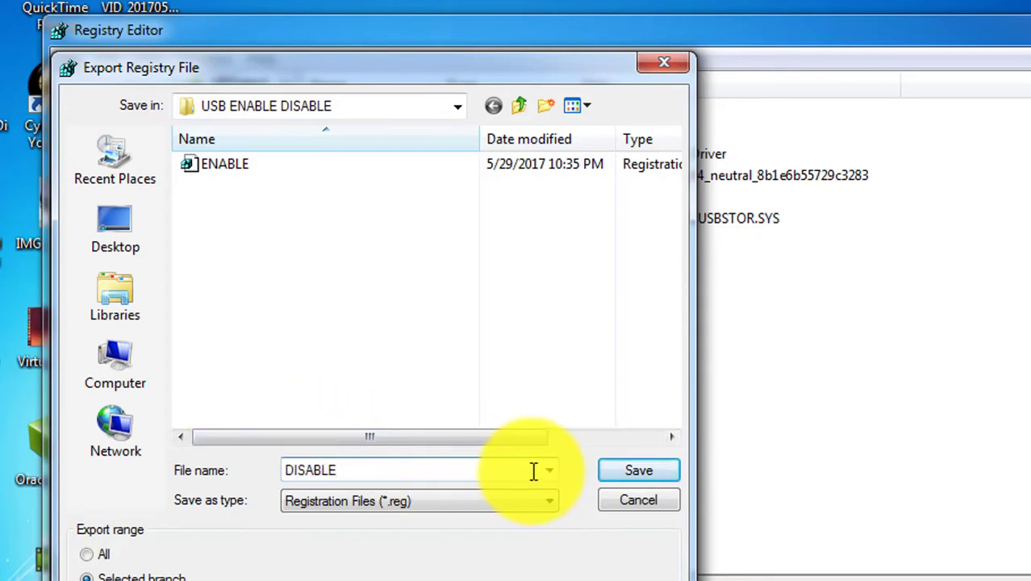
pyautogui.click(636, 469)
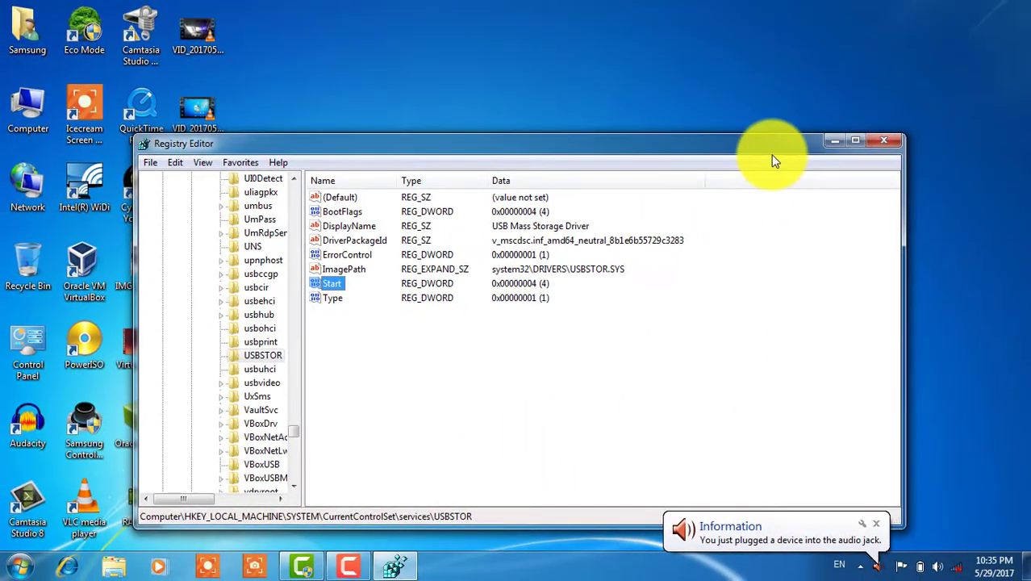
# Step: Close the Registry Editor and refresh the desktop
pyautogui.click(876, 142)
pyautogui.rightClick(552, 155)
pyautogui.click(587, 198)
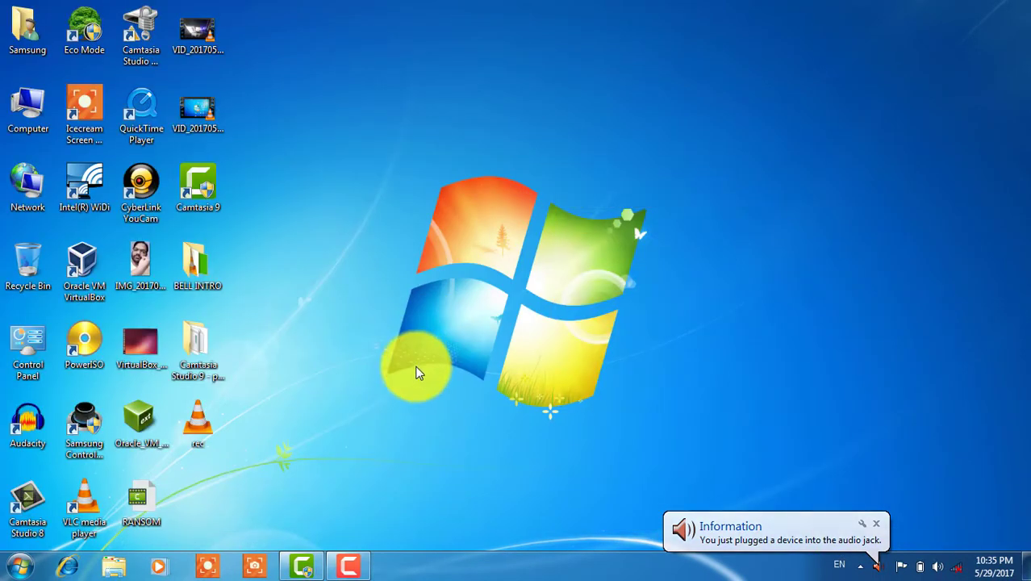
# Step: Open the USB ENABLE DISABLE folder on Local Disk (D:) and merge the ENABLE registration file into the registry
pyautogui.doubleClick(30, 113)
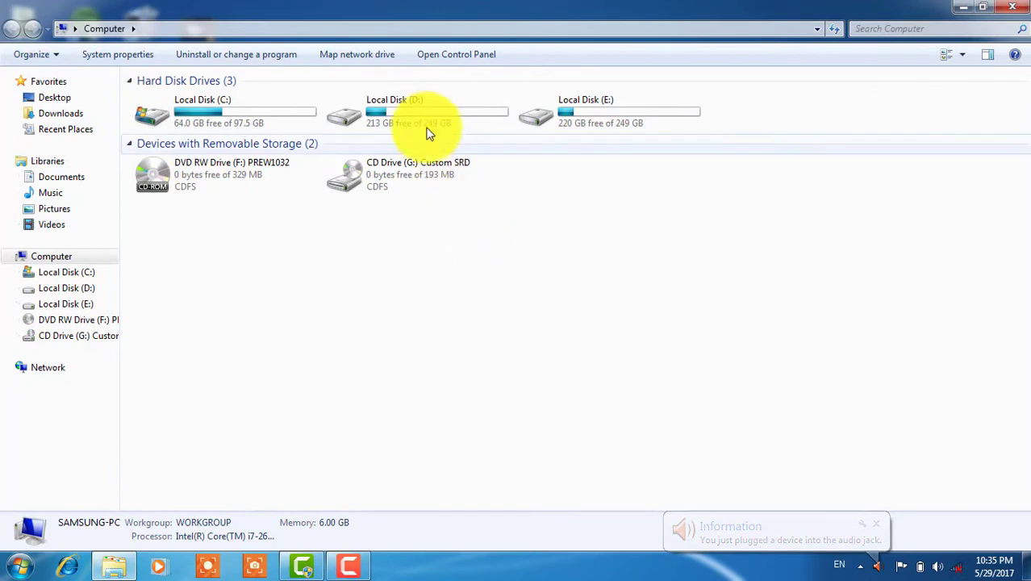
pyautogui.doubleClick(427, 123)
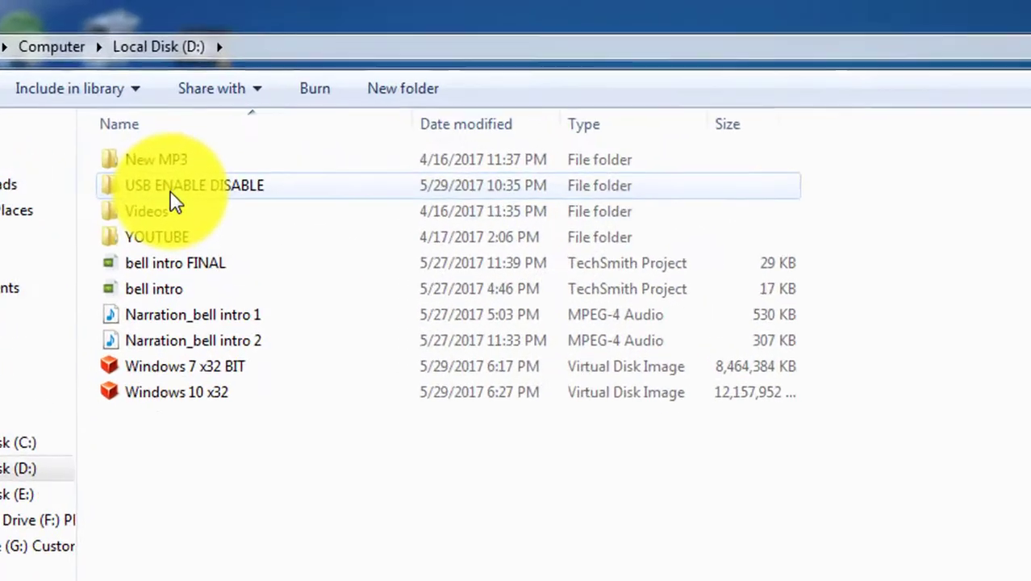
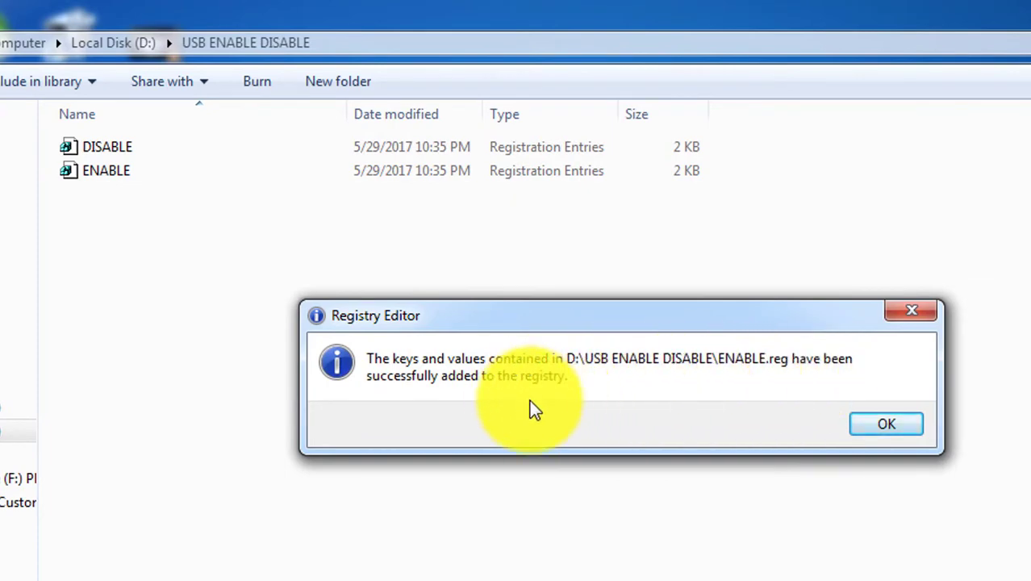
pyautogui.click(893, 433)
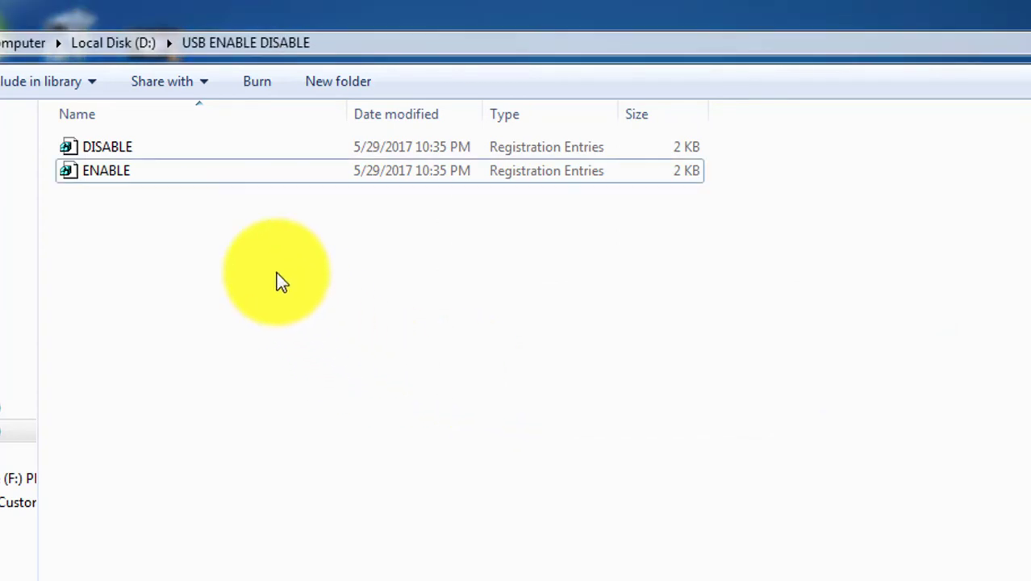
# Step: Merge the DISABLE registration file into the registry and dismiss the confirmation
pyautogui.doubleClick(122, 147)
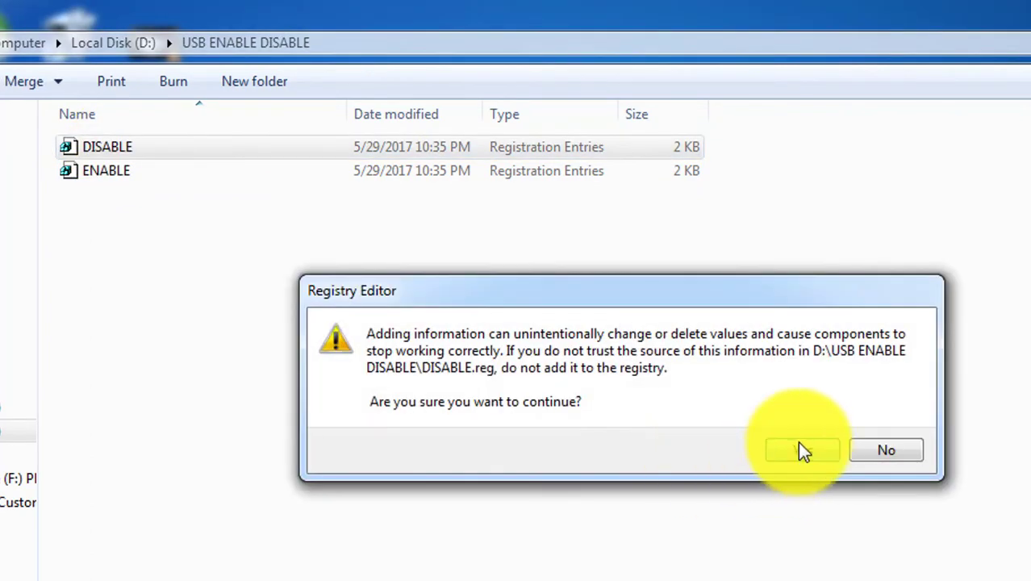
pyautogui.click(800, 449)
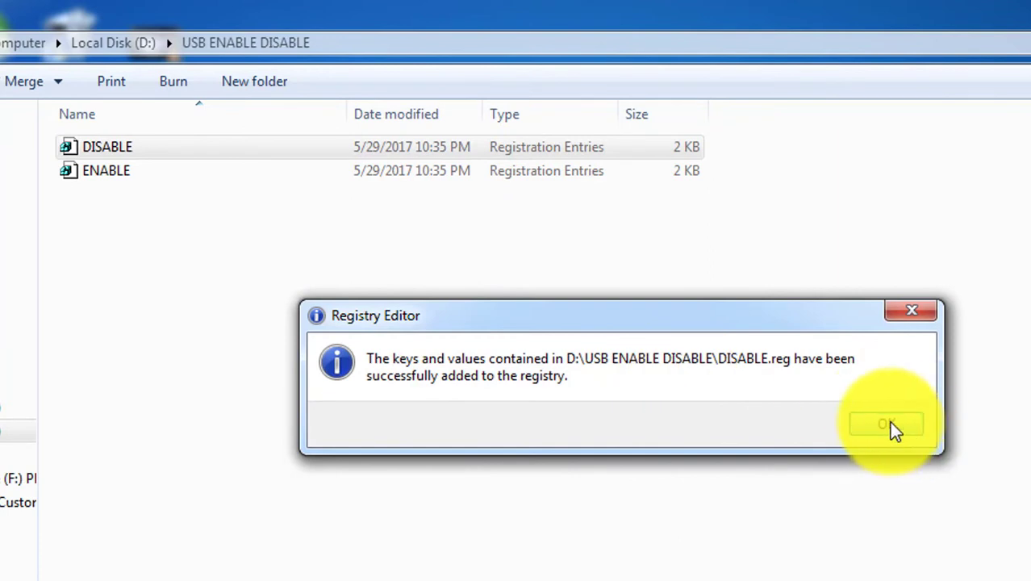
pyautogui.click(894, 430)
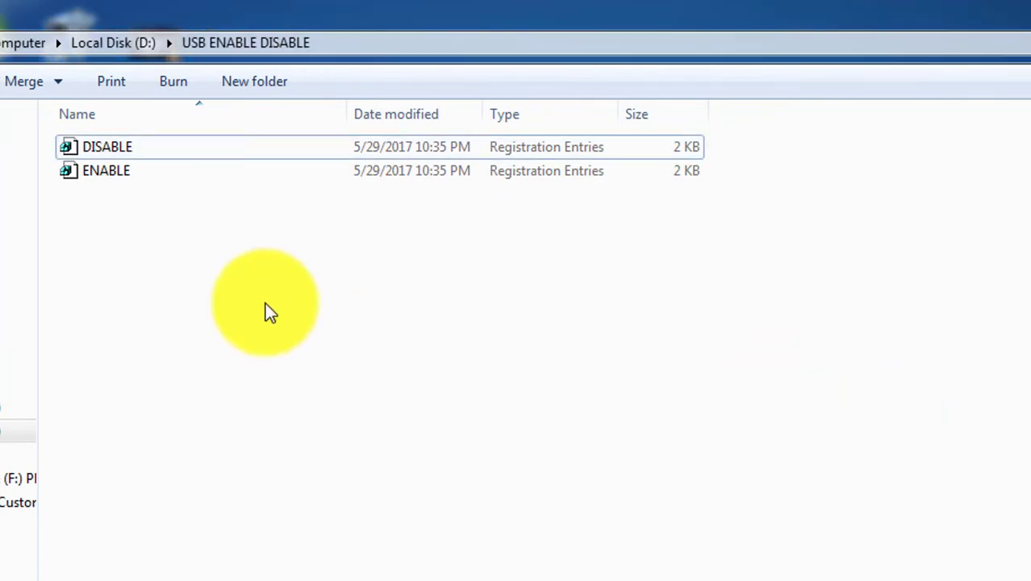
pyautogui.rightClick(339, 317)
pyautogui.click(400, 406)
pyautogui.rightClick(318, 325)
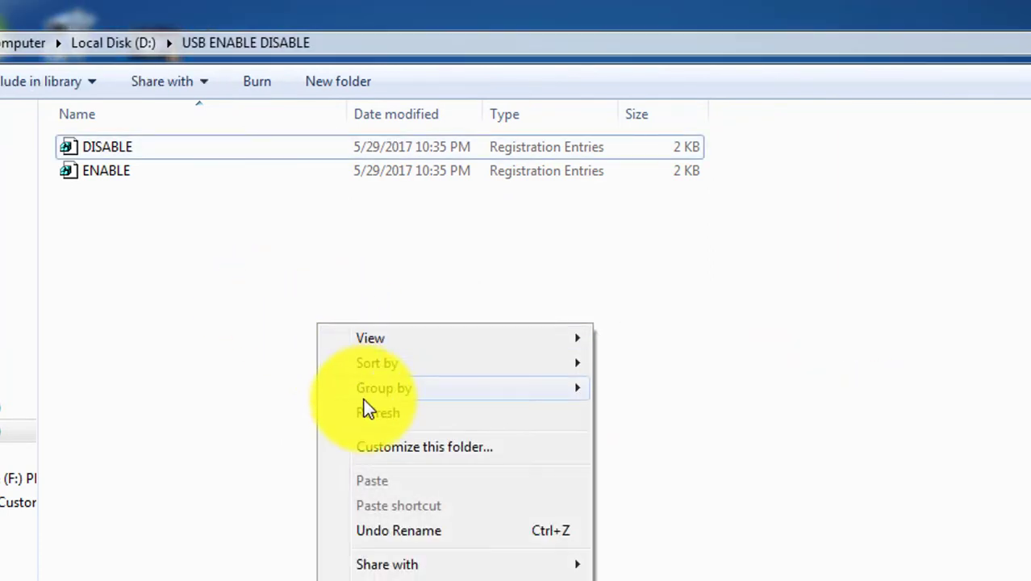
pyautogui.click(375, 413)
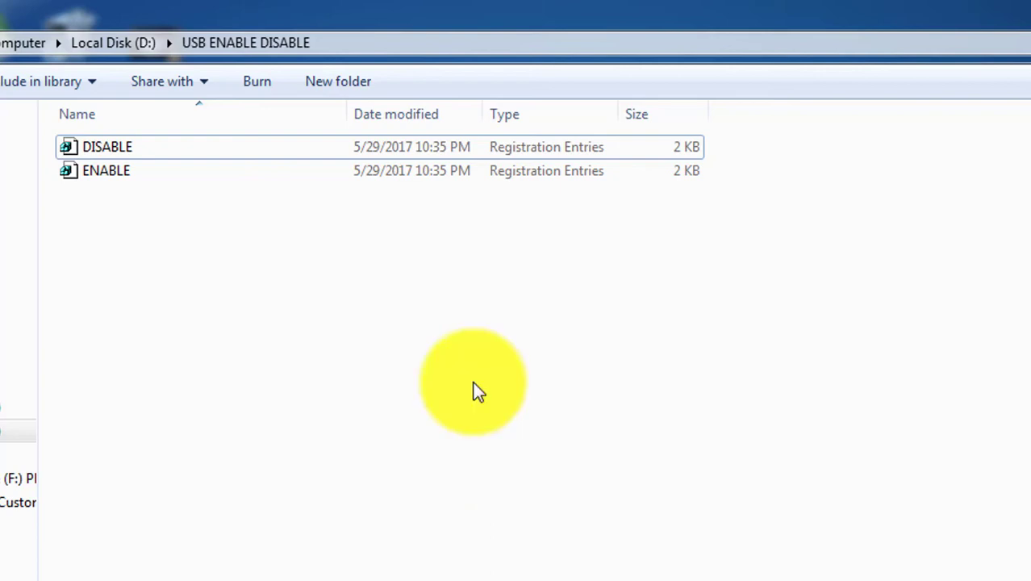
pyautogui.rightClick(279, 329)
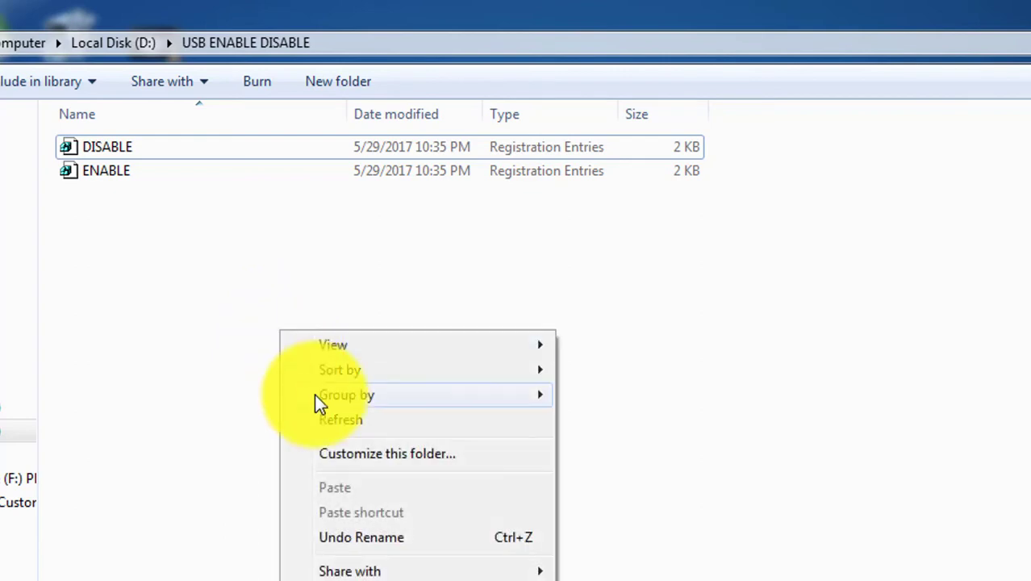
pyautogui.click(326, 420)
pyautogui.rightClick(247, 314)
pyautogui.click(296, 407)
pyautogui.rightClick(252, 319)
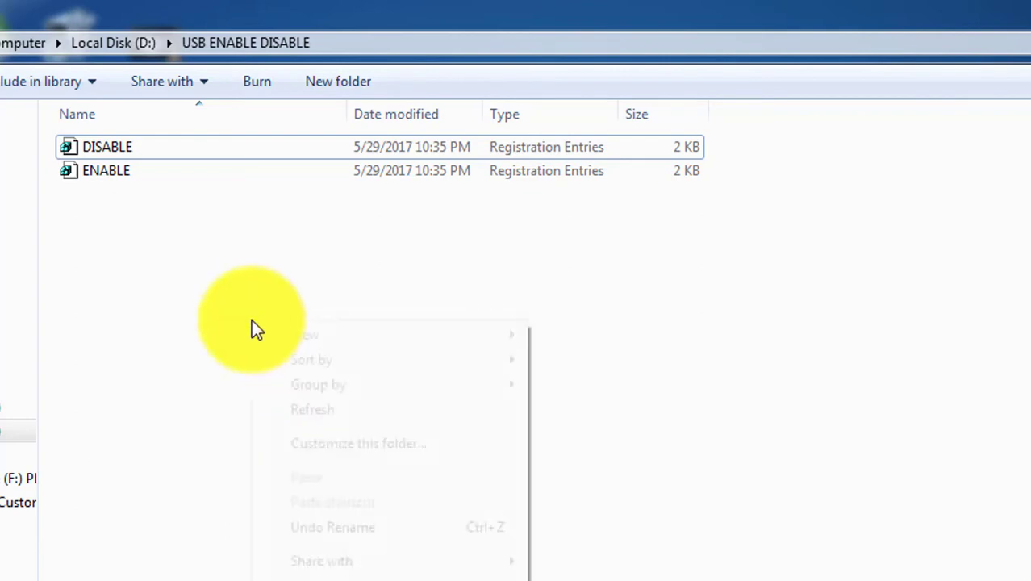
pyautogui.click(296, 410)
pyautogui.rightClick(392, 314)
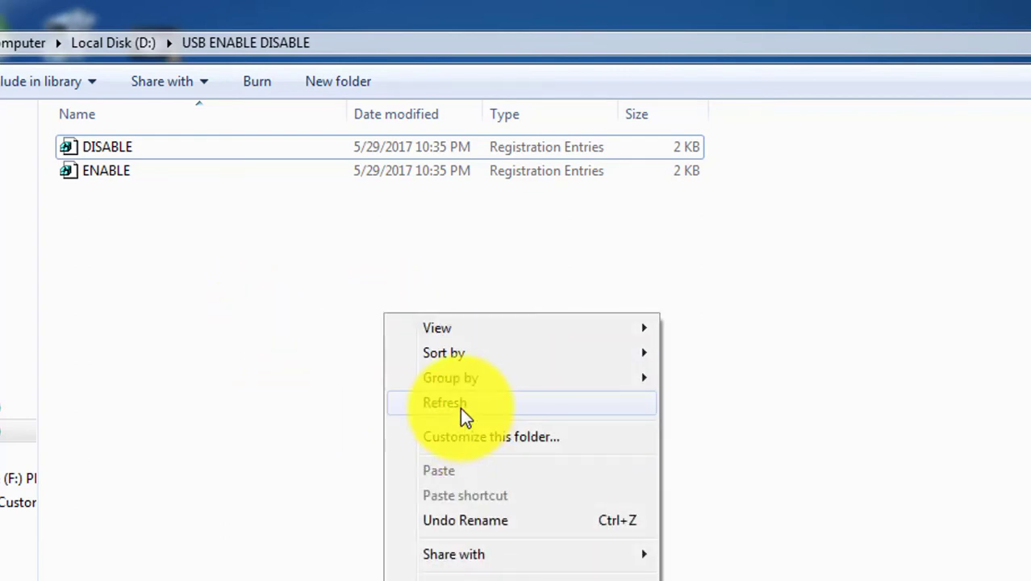
pyautogui.click(460, 409)
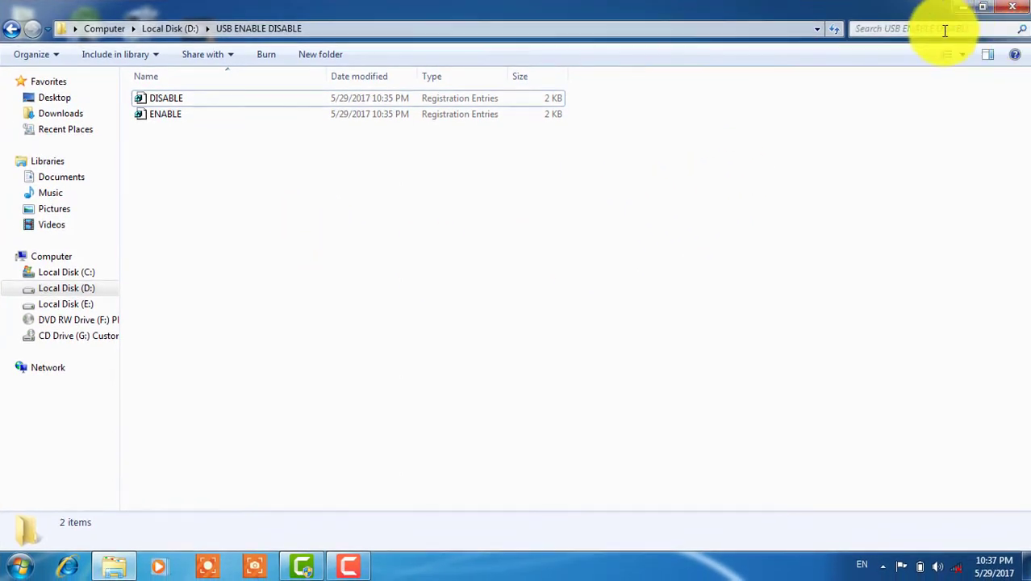
# Step: Minimize the USB ENABLE DISABLE folder window and refresh the desktop
pyautogui.click(965, 10)
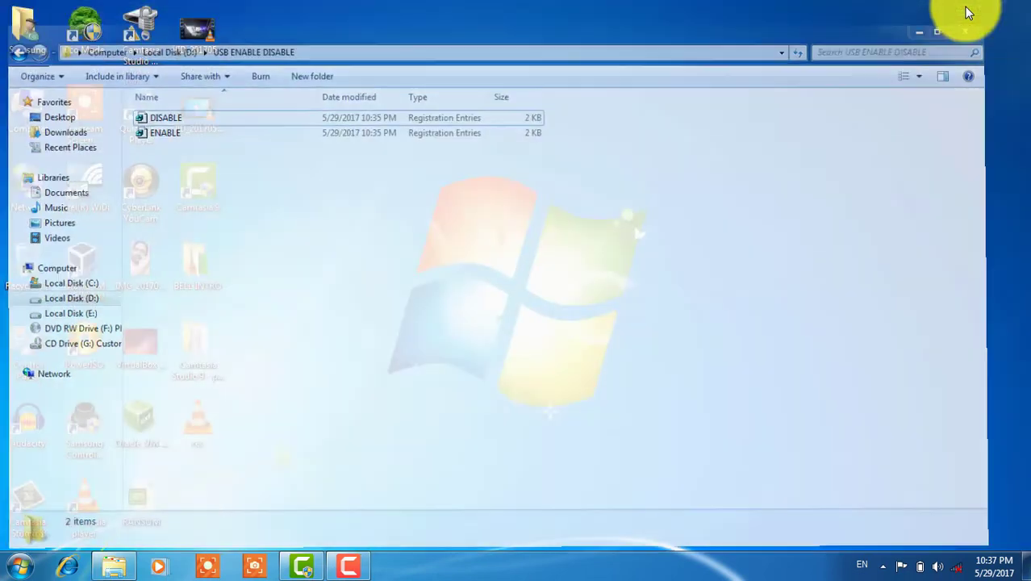
pyautogui.rightClick(443, 147)
pyautogui.click(476, 188)
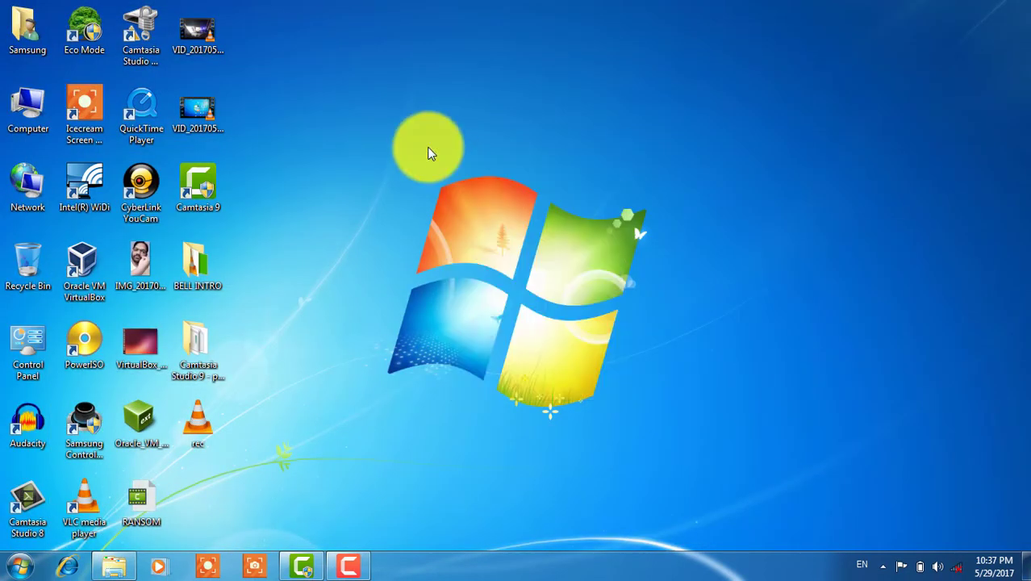
pyautogui.rightClick(429, 145)
pyautogui.click(455, 187)
pyautogui.rightClick(388, 130)
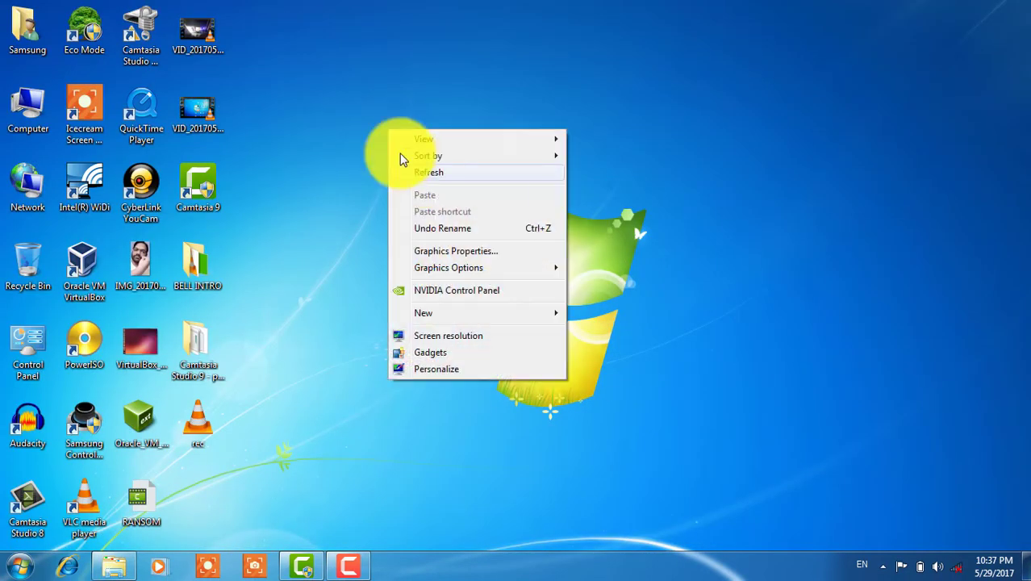
pyautogui.click(406, 171)
pyautogui.rightClick(390, 141)
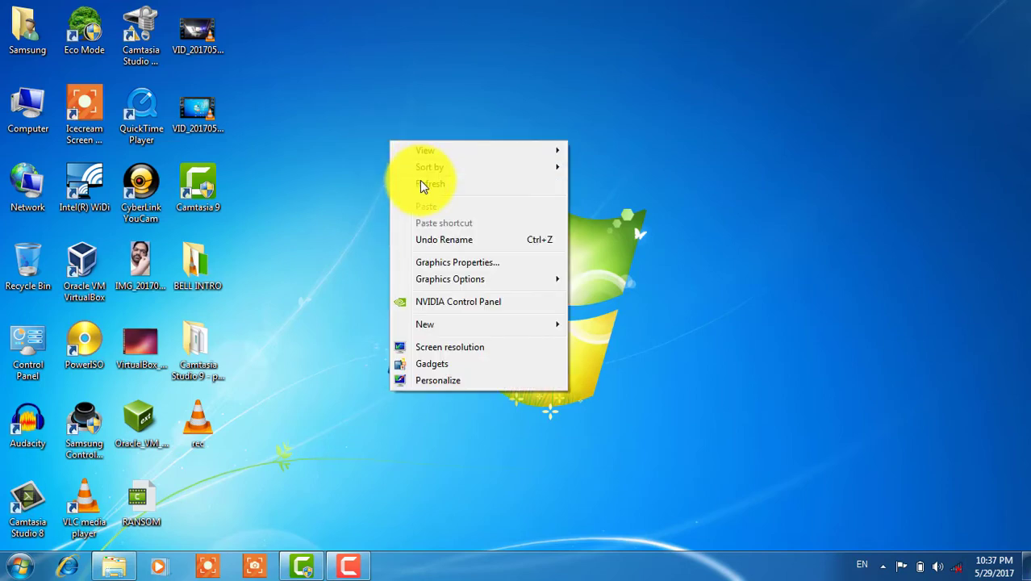
pyautogui.click(421, 185)
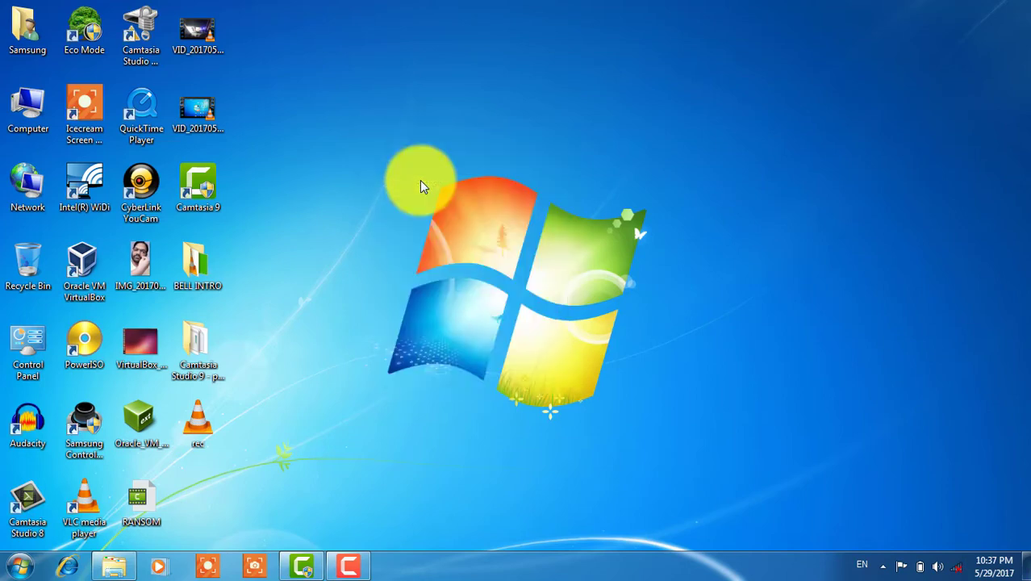
# Step: Hide the USB ENABLE DISABLE folder on Local Disk (D:), applying the Hidden attribute to its subfolders and files as well
pyautogui.doubleClick(32, 105)
pyautogui.doubleClick(430, 110)
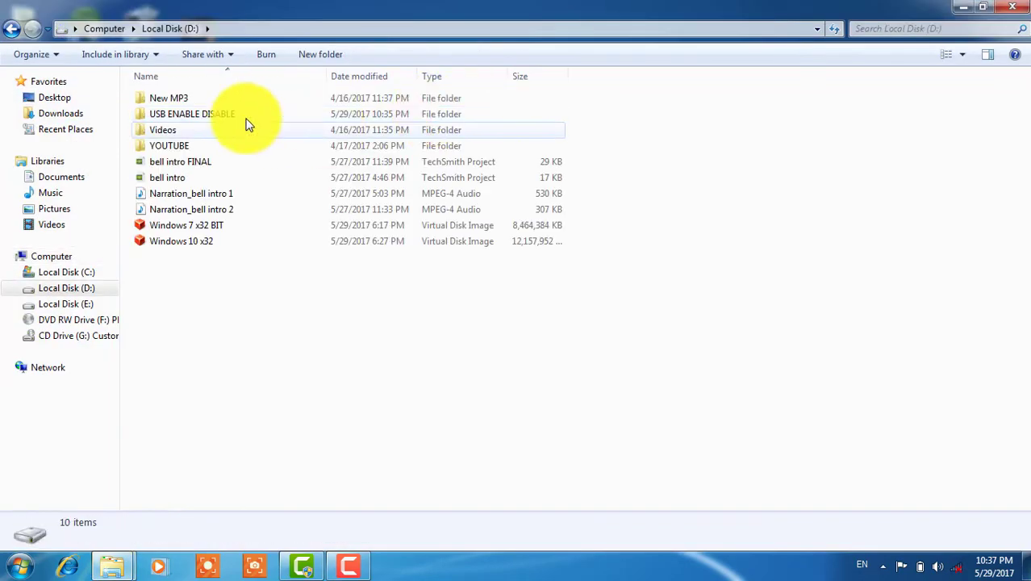
pyautogui.rightClick(186, 116)
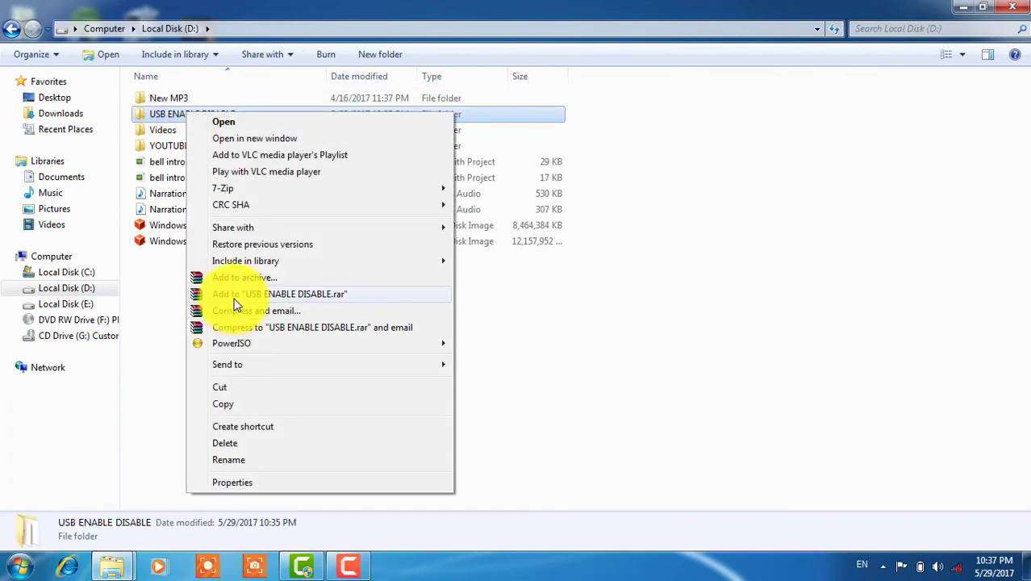
pyautogui.click(238, 483)
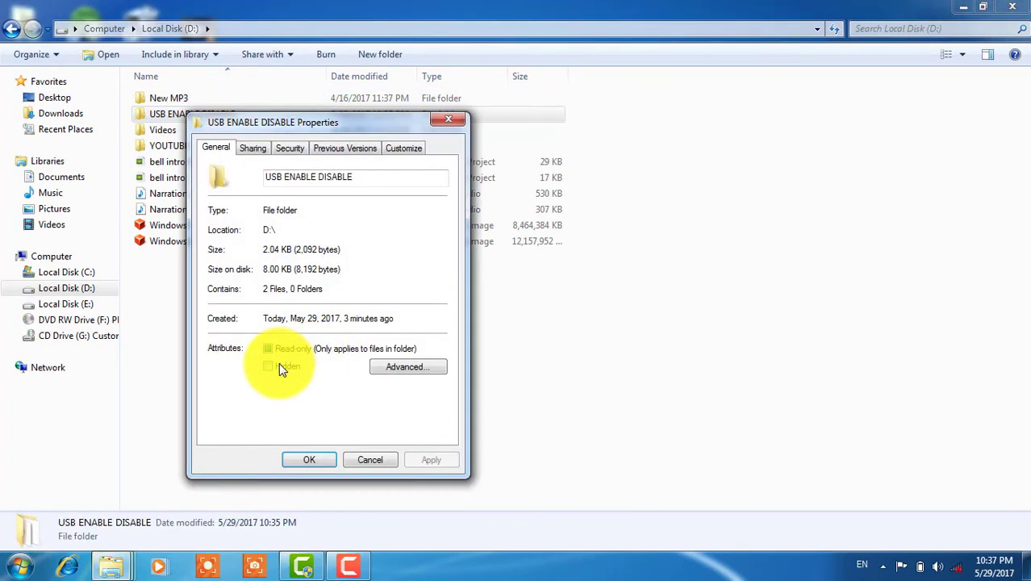
pyautogui.click(269, 365)
pyautogui.click(430, 460)
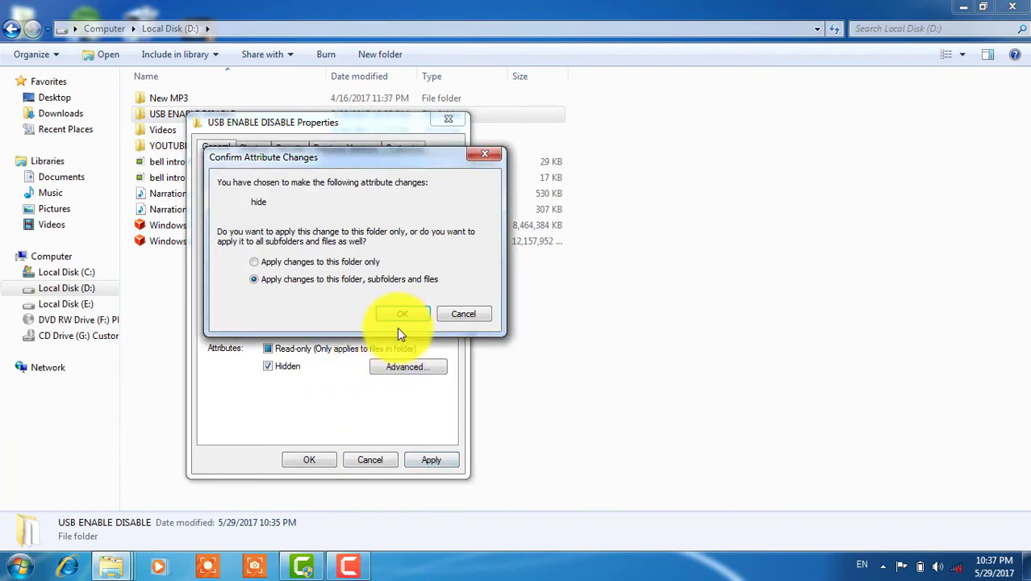
pyautogui.click(397, 321)
pyautogui.click(312, 460)
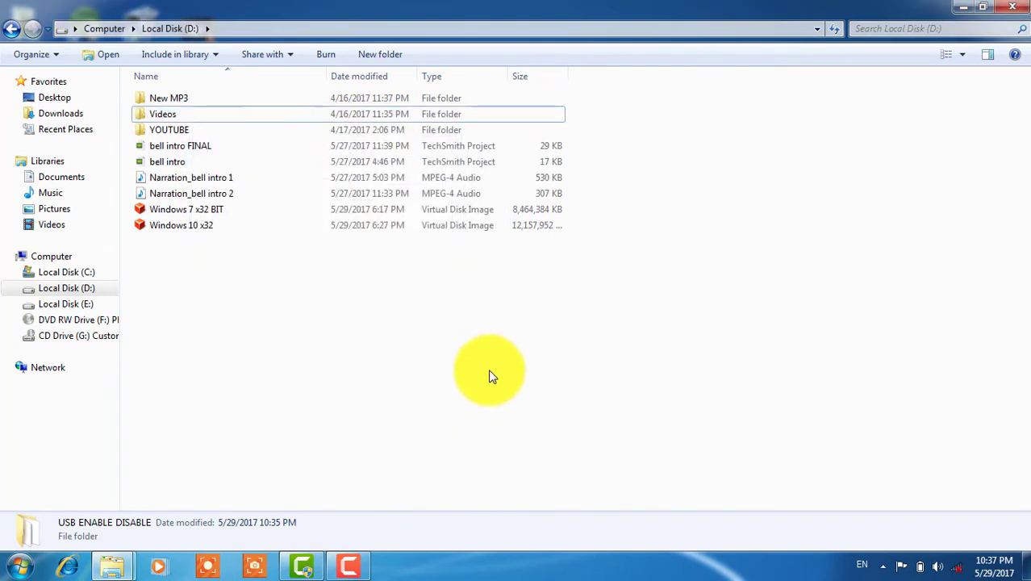
# Step: Refresh the Local Disk (D:) file listing and close its window
pyautogui.rightClick(393, 310)
pyautogui.click(428, 372)
pyautogui.rightClick(375, 301)
pyautogui.click(405, 361)
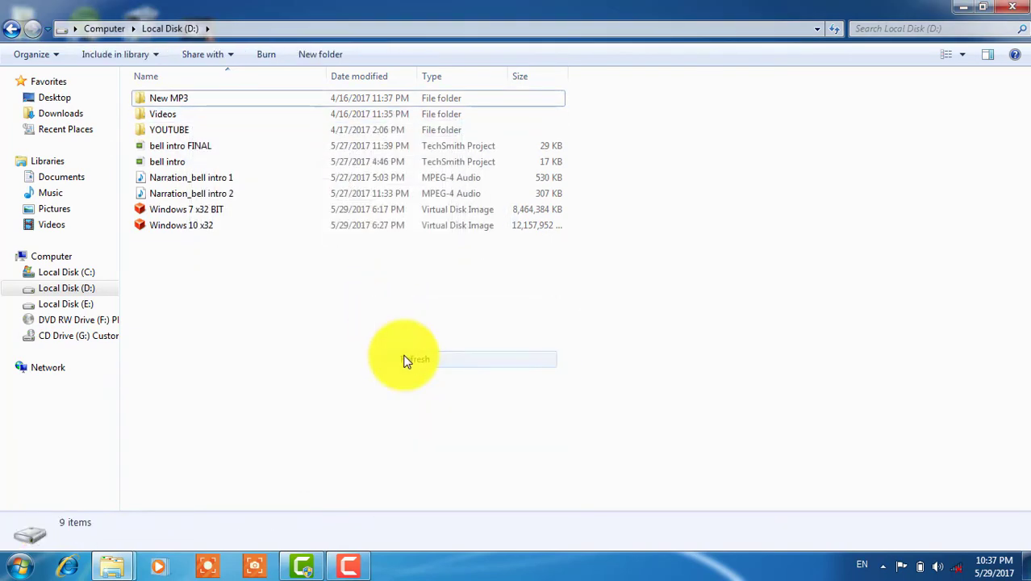
pyautogui.rightClick(304, 274)
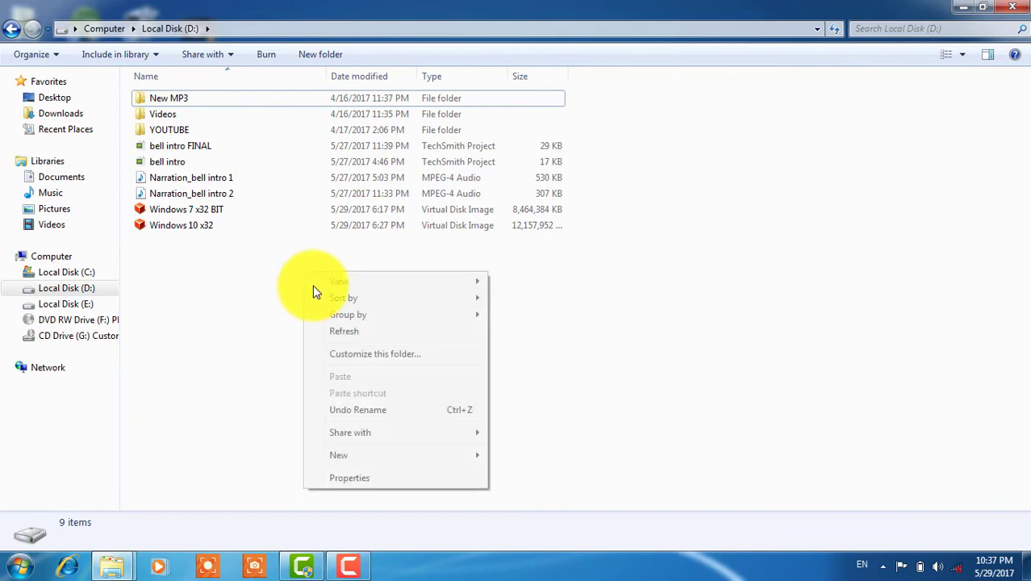
pyautogui.click(345, 329)
pyautogui.rightClick(325, 320)
pyautogui.click(359, 376)
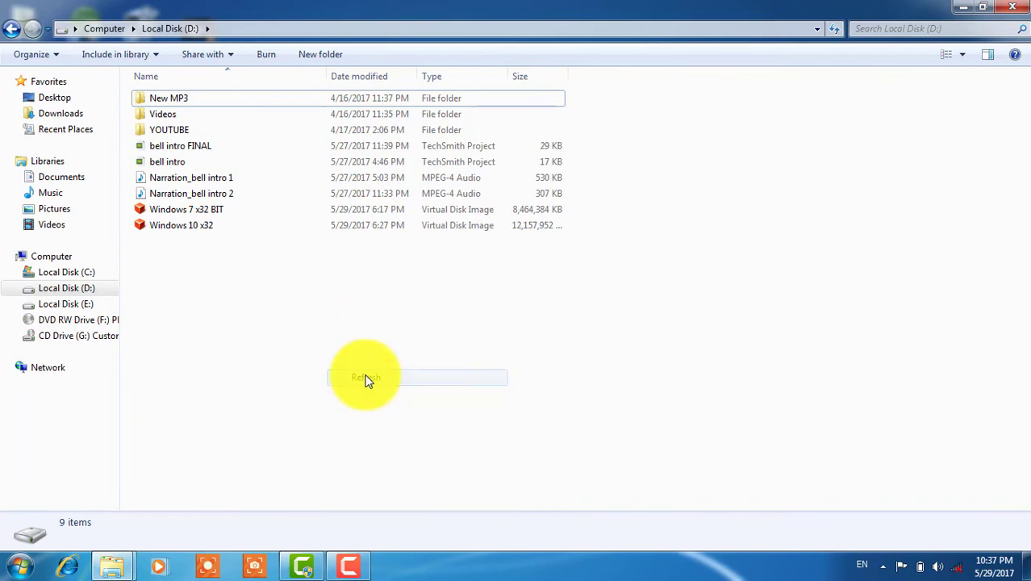
pyautogui.click(1011, 7)
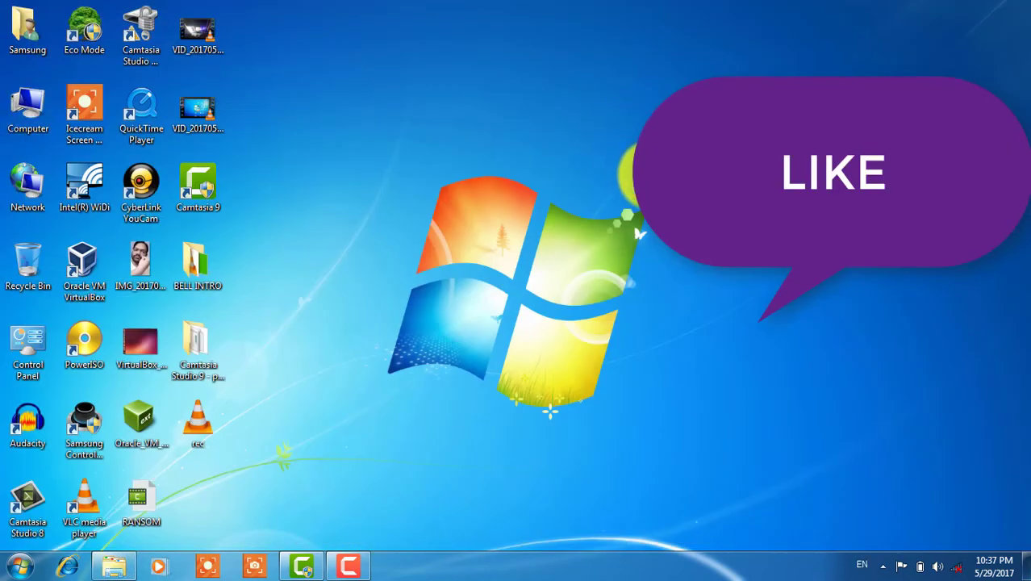
# Step: Refresh the desktop and restore the minimized USB ENABLE DISABLE folder window
pyautogui.rightClick(618, 139)
pyautogui.click(637, 180)
pyautogui.rightClick(547, 129)
pyautogui.click(586, 177)
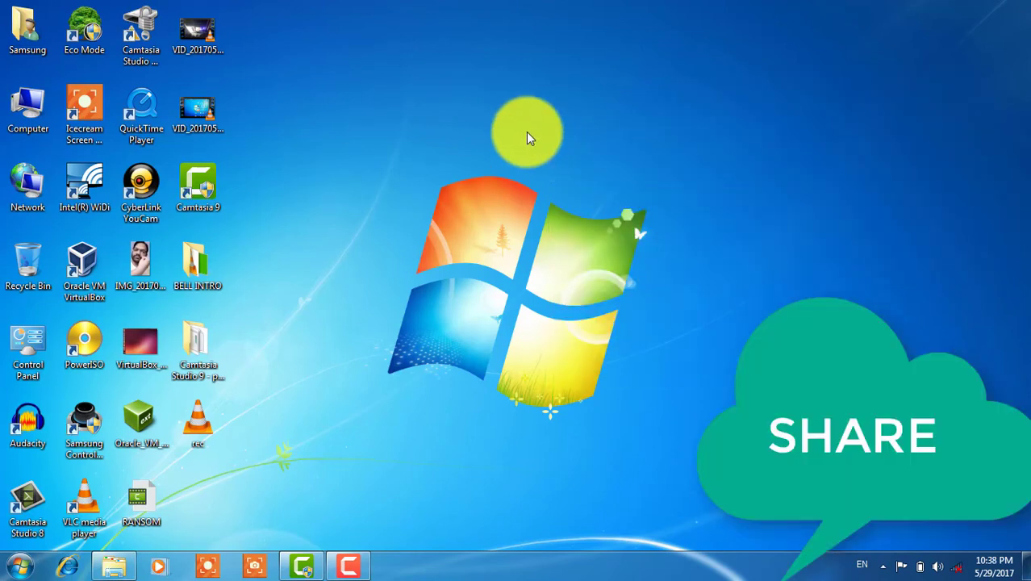
pyautogui.rightClick(527, 131)
pyautogui.click(550, 171)
pyautogui.rightClick(434, 113)
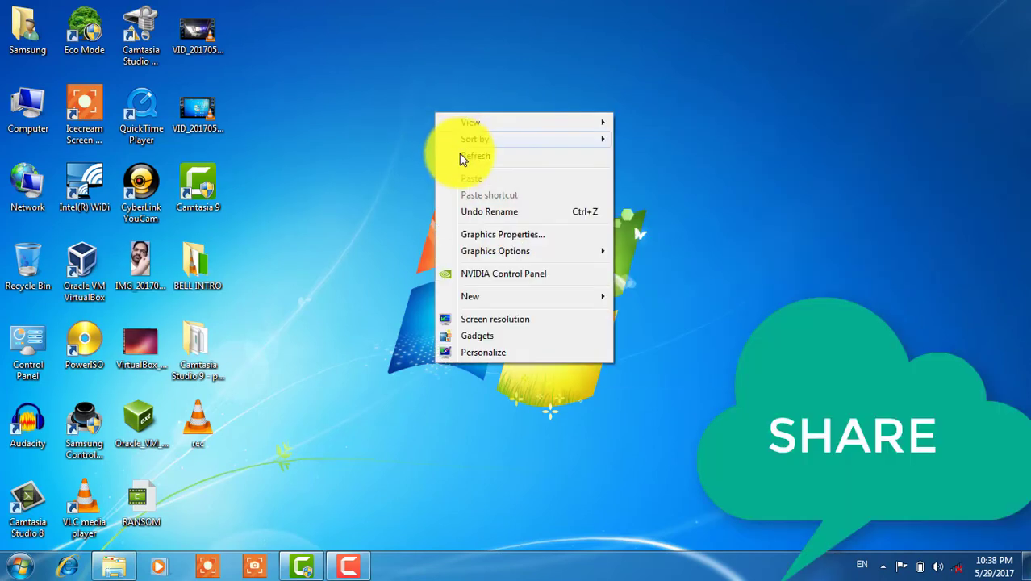
pyautogui.click(455, 155)
pyautogui.rightClick(415, 105)
pyautogui.click(443, 149)
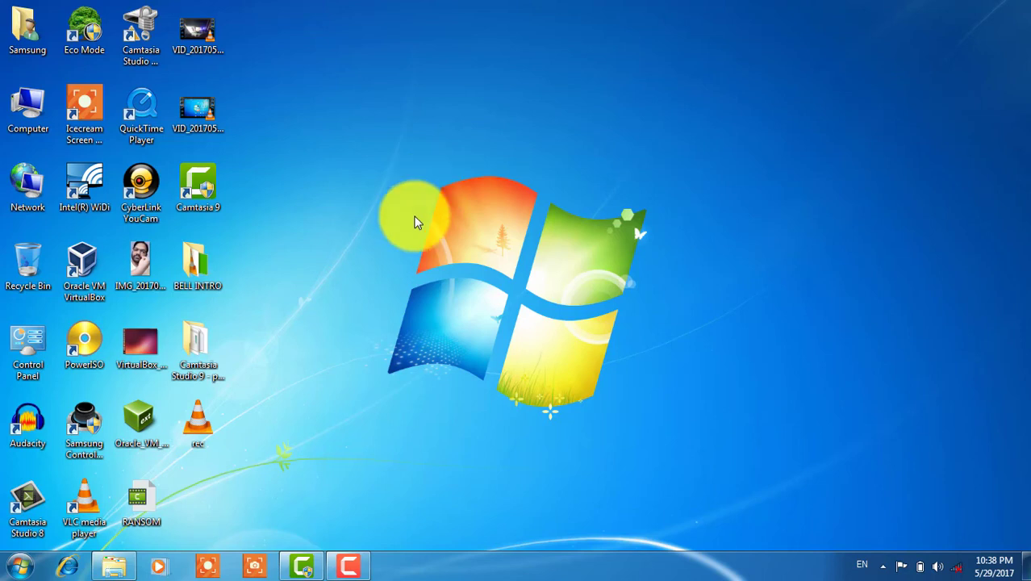
pyautogui.click(123, 566)
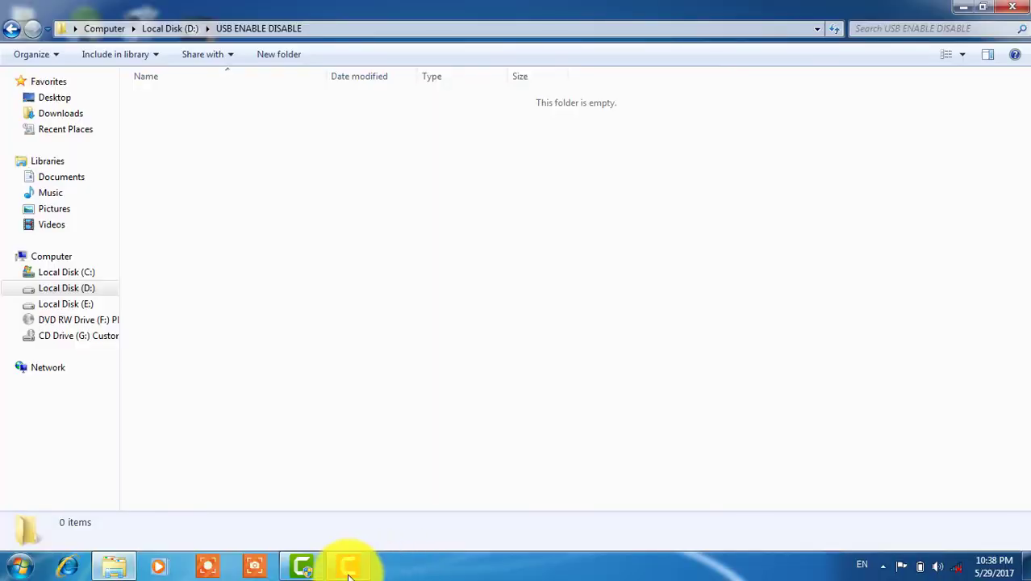